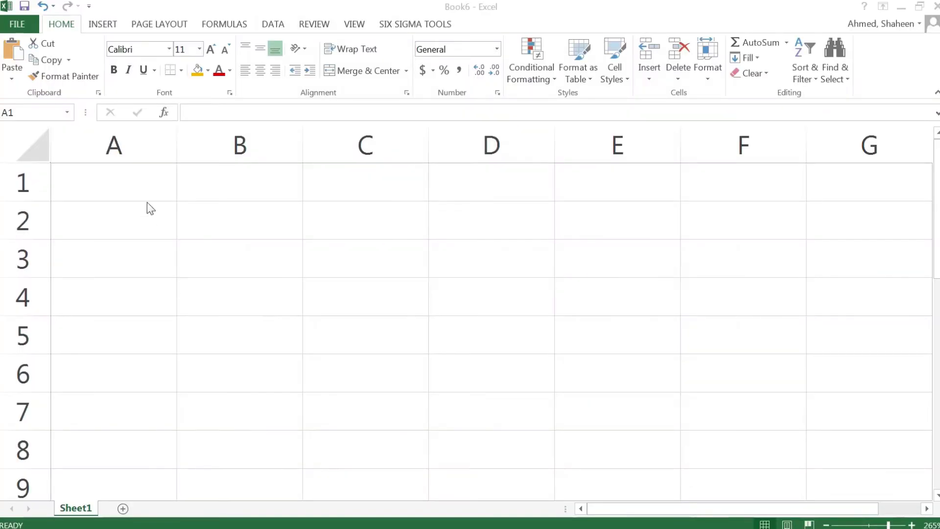
# Step: Enter 'Lower Specification Limit' in A1 and turn on text wrapping for row 1
pyautogui.click(147, 188)
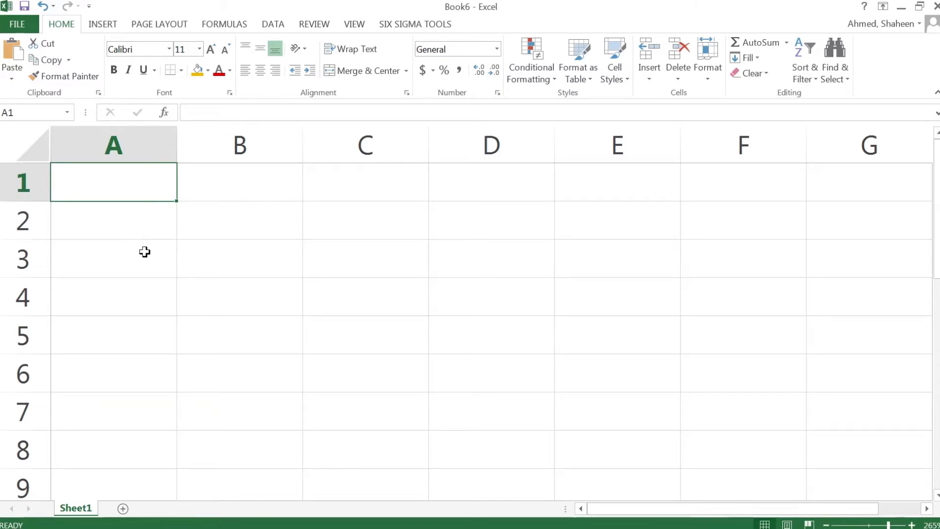
pyautogui.write('Lower')
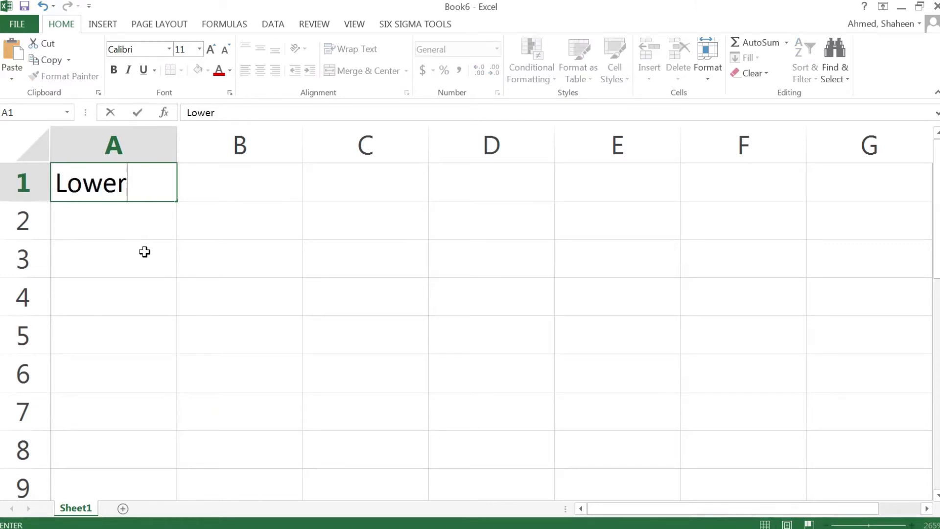
pyautogui.write(' Specificatio')
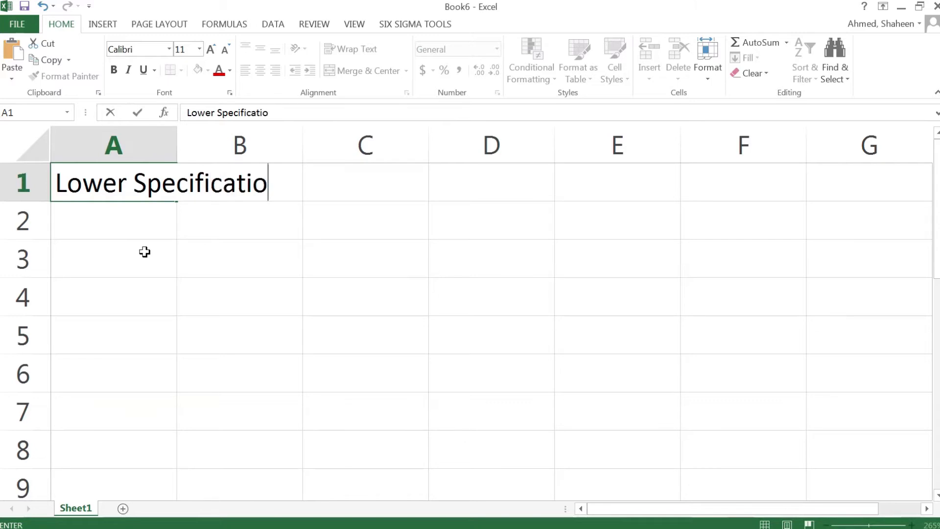
pyautogui.write('n Limit')
pyautogui.press('Return')
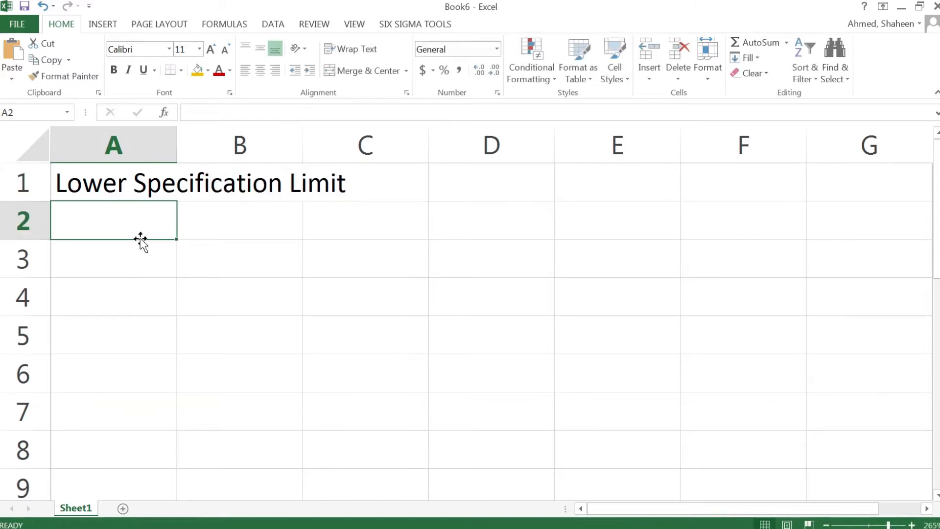
pyautogui.rightClick(32, 187)
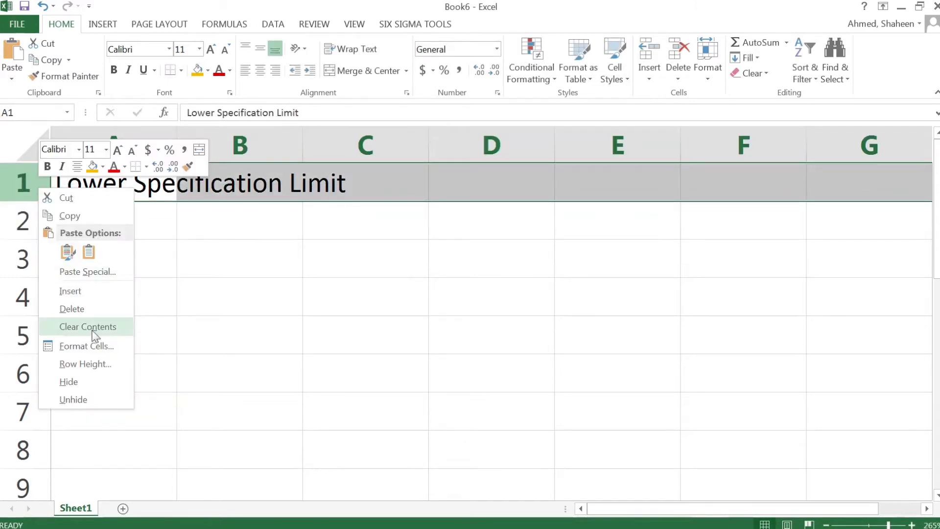
pyautogui.click(101, 342)
pyautogui.click(22, 326)
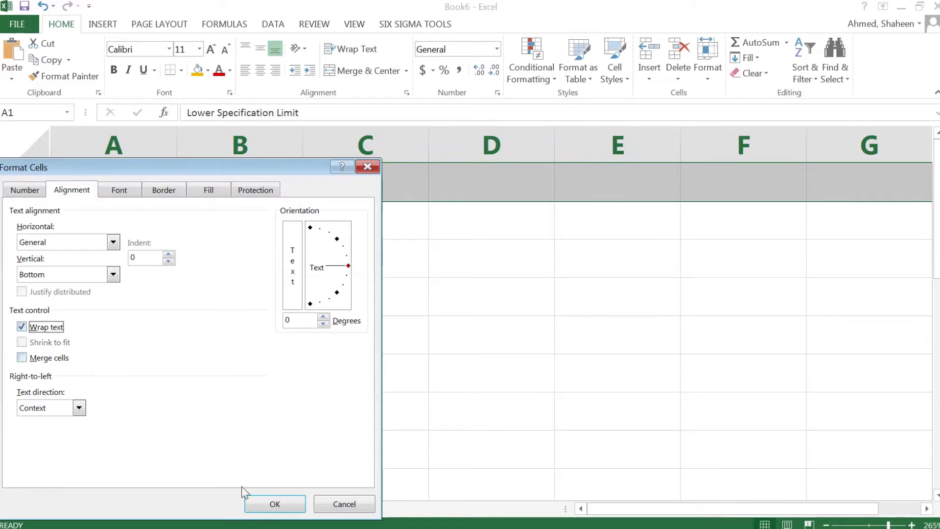
pyautogui.click(274, 503)
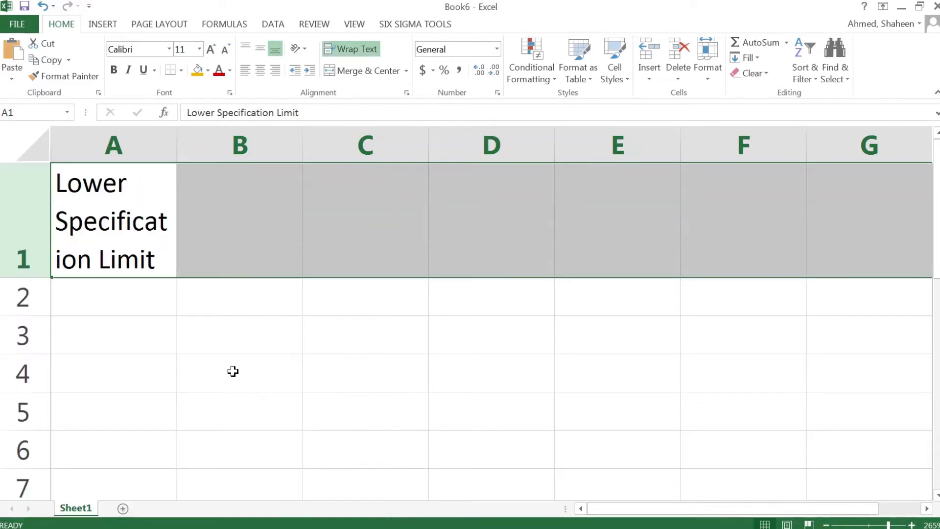
# Step: Enter the heading 'Upper Specification Limit' in B1
pyautogui.click(232, 203)
pyautogui.write('U')
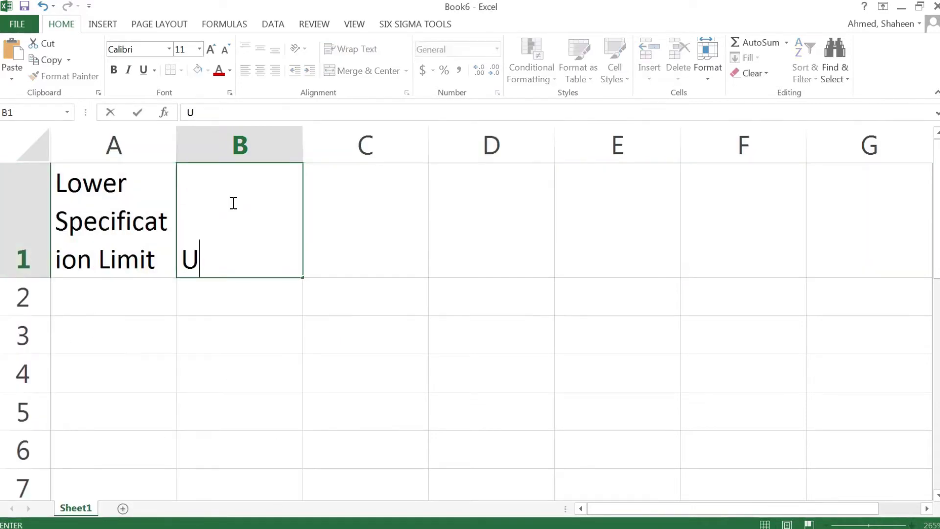
pyautogui.write('pper spedi')
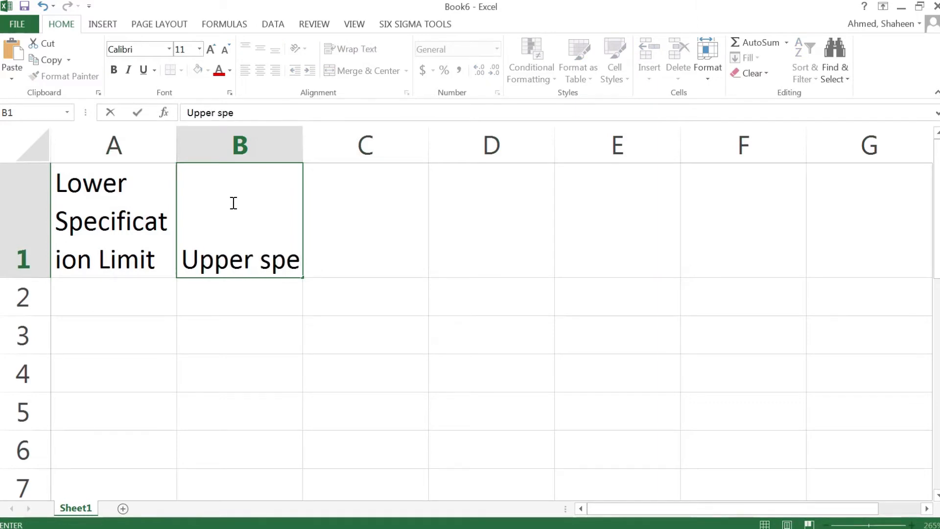
pyautogui.press('BackSpace')
pyautogui.press('BackSpace')
pyautogui.write('cifica')
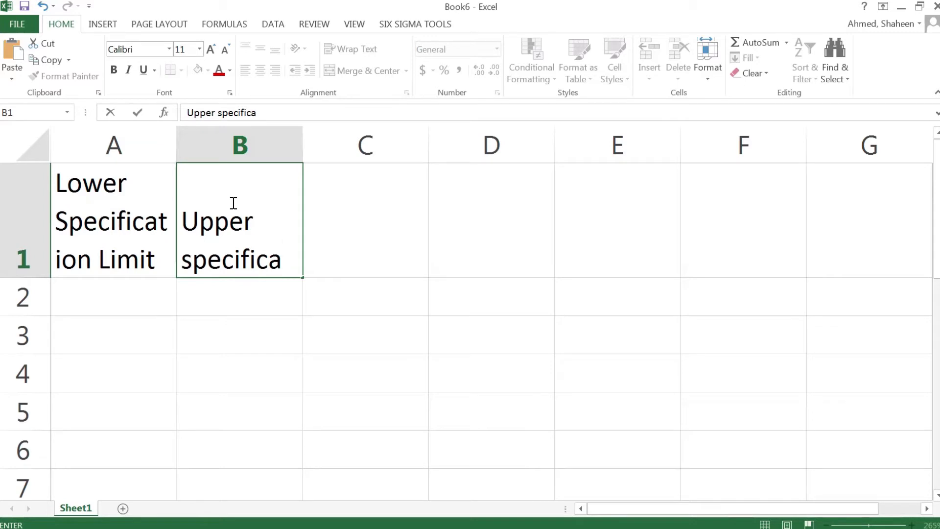
pyautogui.write('tion Limi')
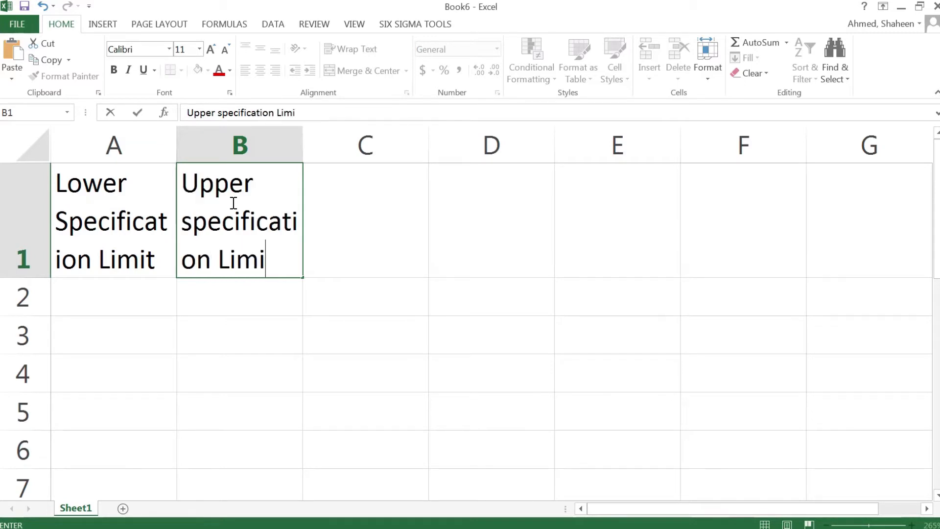
pyautogui.write('t')
pyautogui.press('Tab')
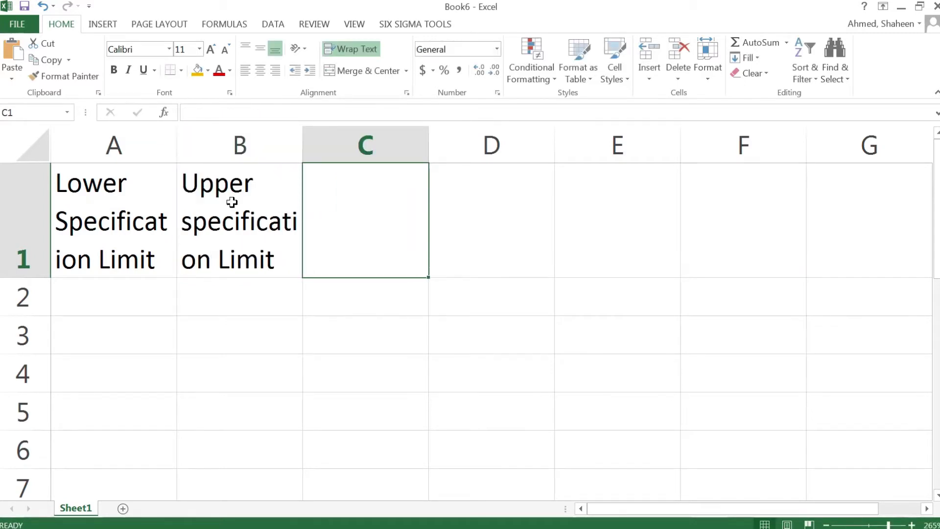
# Step: Enter -1 and -2 in A2 and A3
pyautogui.hotkey('shift', 'Tab')
pyautogui.press('Return')
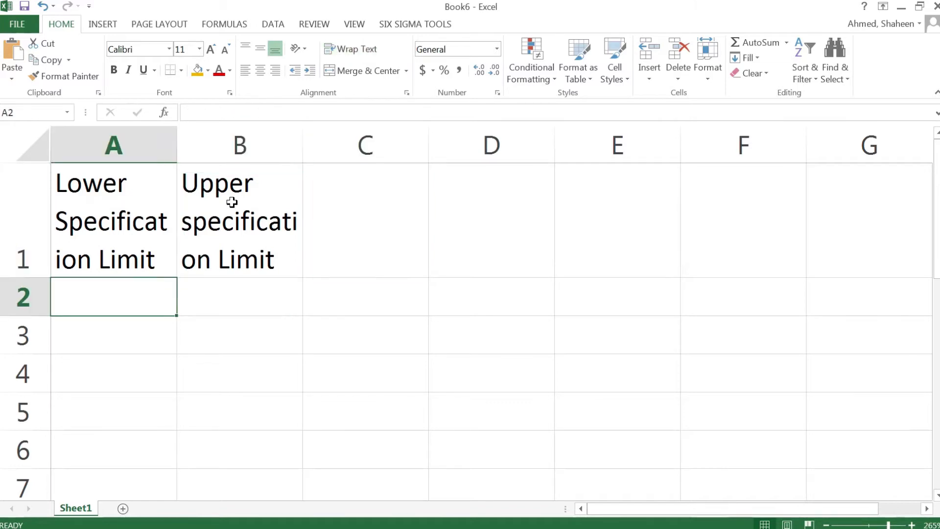
pyautogui.write('-1')
pyautogui.press('Return')
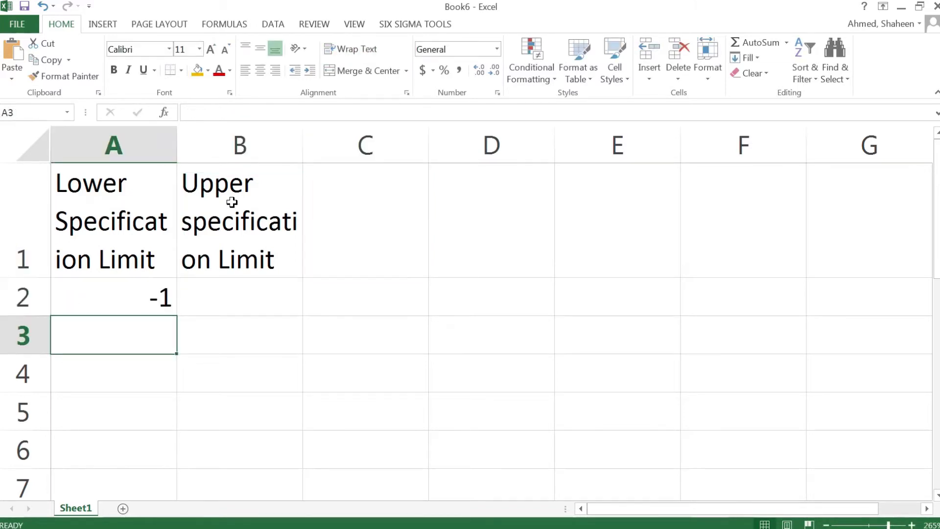
pyautogui.write('2')
pyautogui.press('Escape')
pyautogui.write('-2')
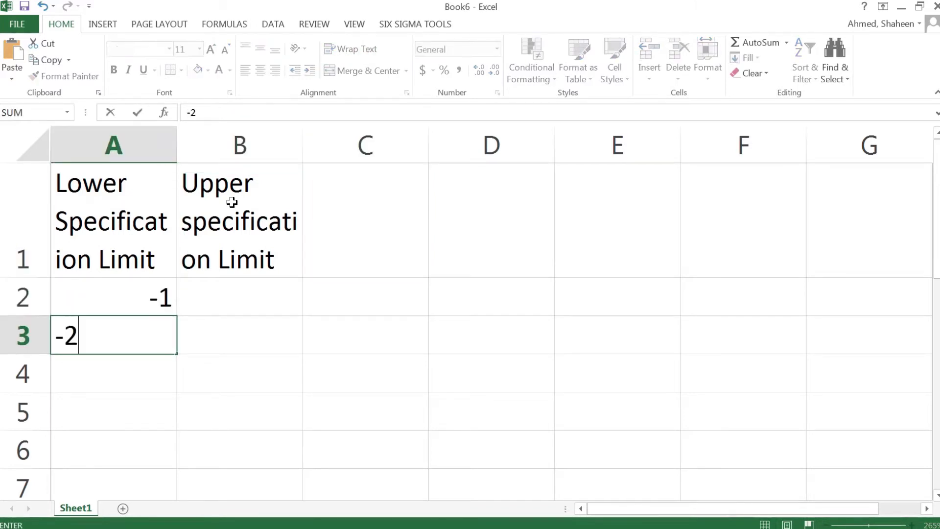
pyautogui.press('Return')
# Step: Enter 1 and 2 in B2:B3 and fill both limit series down to row 7
pyautogui.click(259, 297)
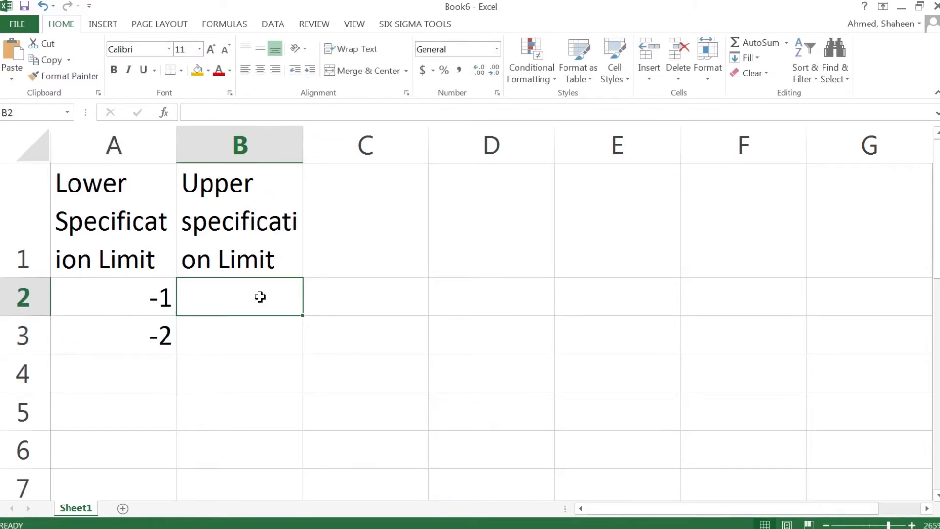
pyautogui.write('1')
pyautogui.press('Return')
pyautogui.write('2')
pyautogui.press('Return')
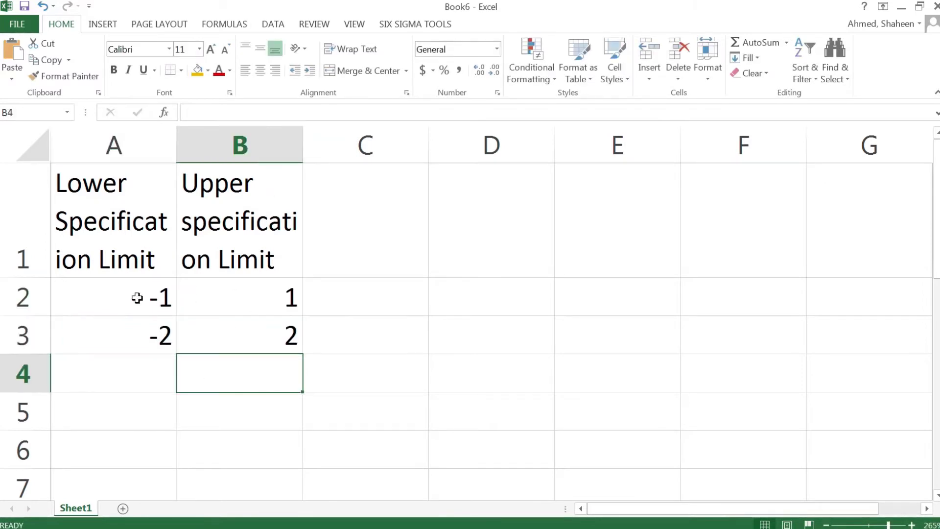
pyautogui.moveTo(137, 298); pyautogui.dragTo(245, 328)
pyautogui.moveTo(302, 353); pyautogui.dragTo(304, 490)
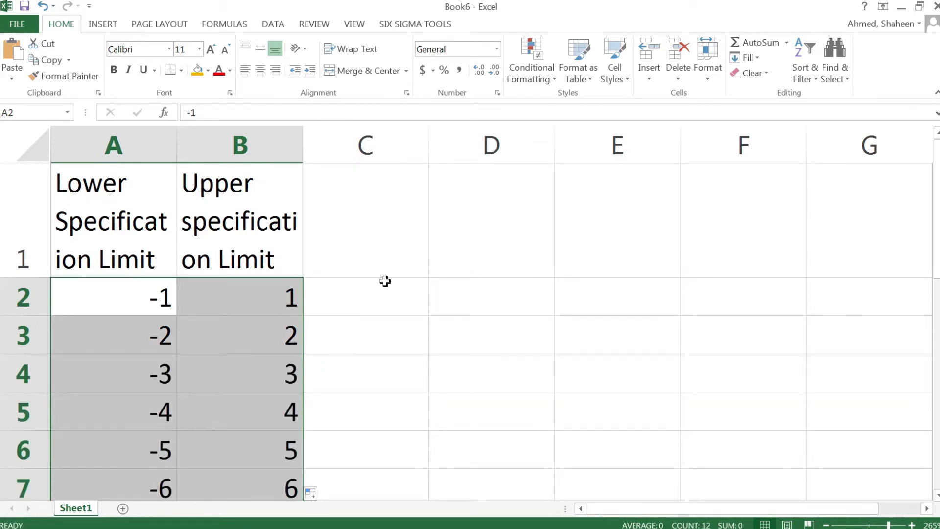
pyautogui.click(384, 233)
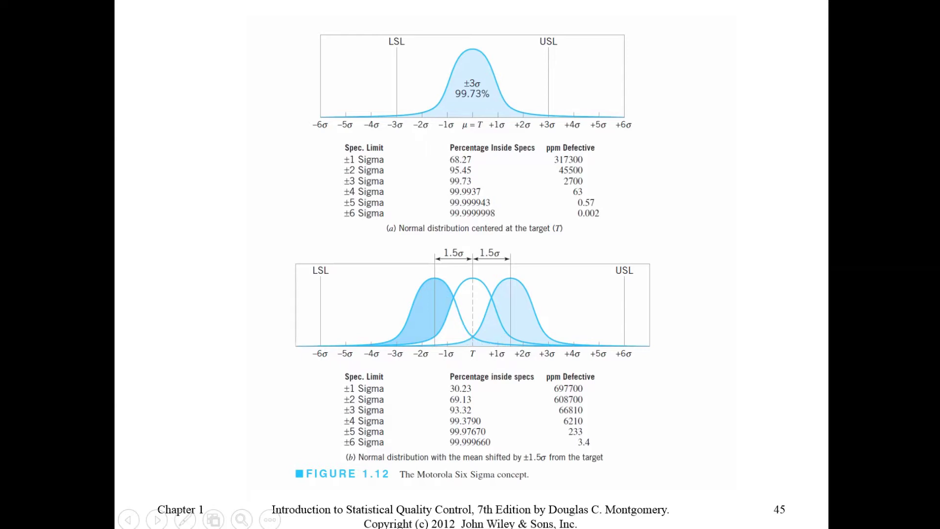
# Step: Enter 0.5 in C2 and 2.5 in D2
pyautogui.hotkey('alt', 'Tab')
pyautogui.click(356, 291)
pyautogui.write('0.5')
pyautogui.press('Tab')
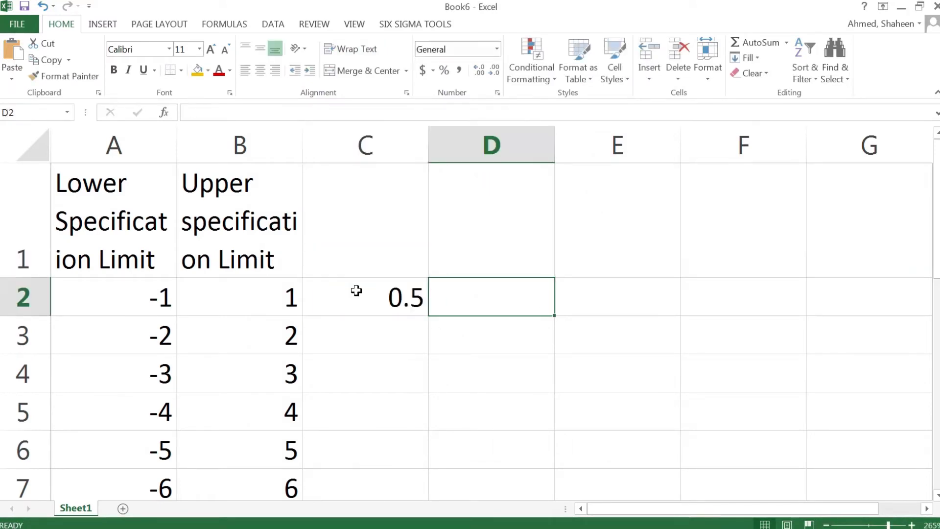
pyautogui.write('2.5')
pyautogui.press('Return')
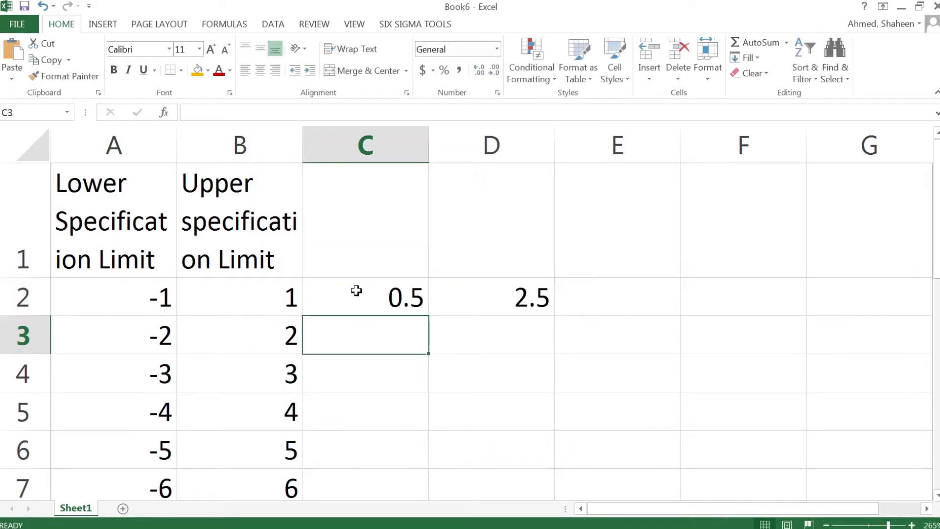
pyautogui.click(383, 289)
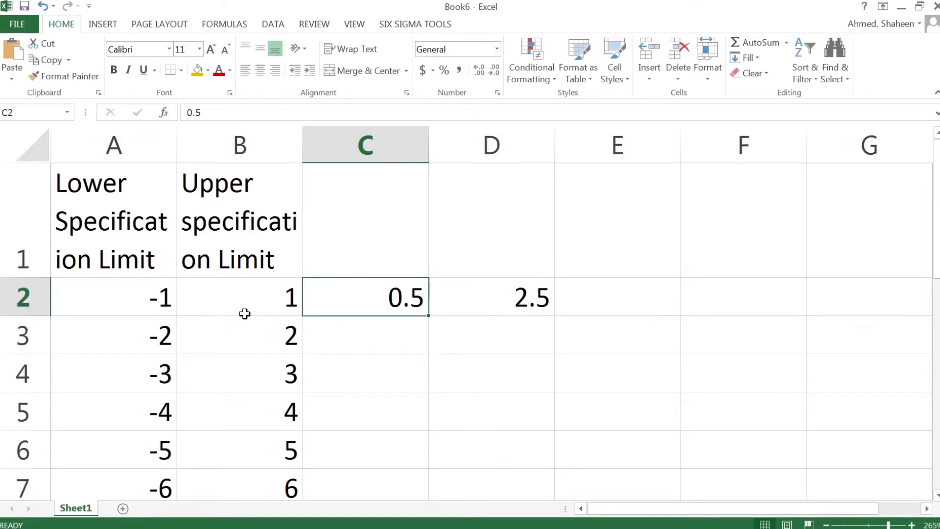
pyautogui.click(157, 294)
pyautogui.click(510, 296)
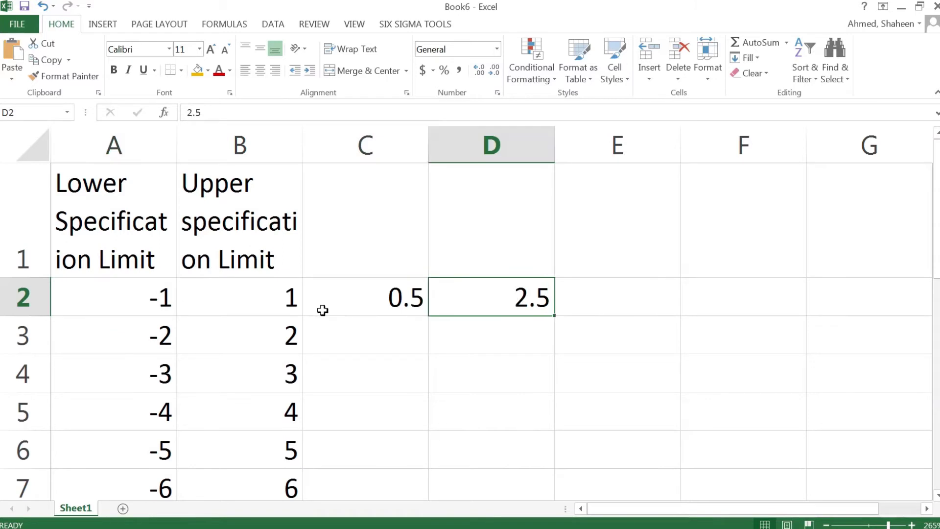
pyautogui.click(283, 292)
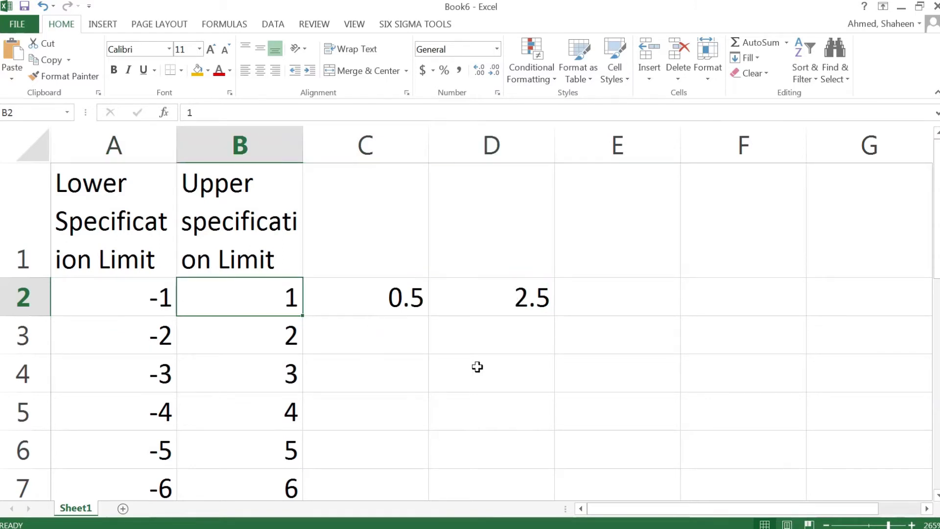
# Step: Add the headings X_lower in C1 and X_upper in D1
pyautogui.click(369, 230)
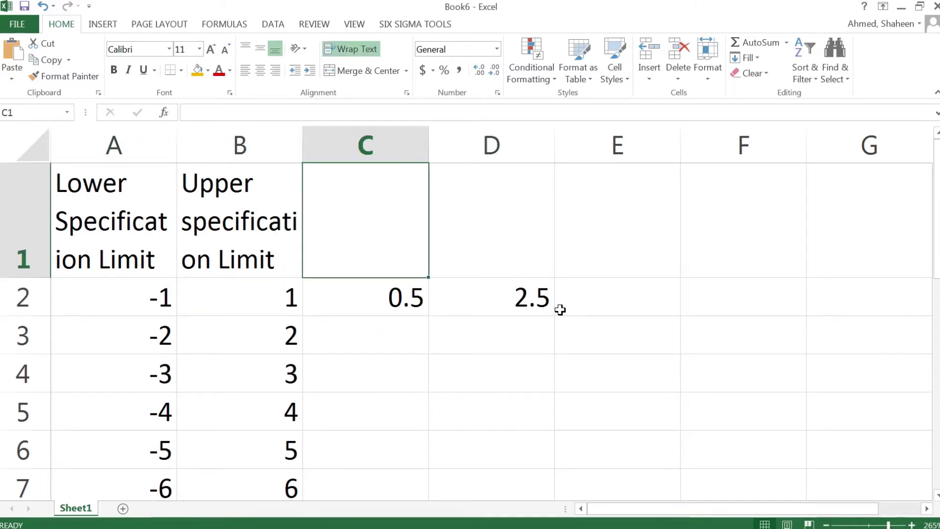
pyautogui.write('X_low')
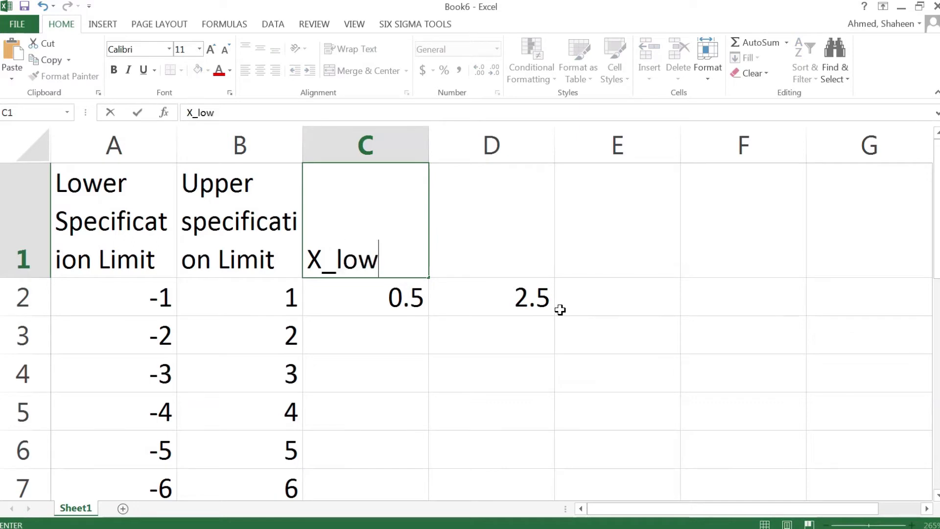
pyautogui.write('er')
pyautogui.press('Tab')
pyautogui.write('X_upper')
pyautogui.press('Return')
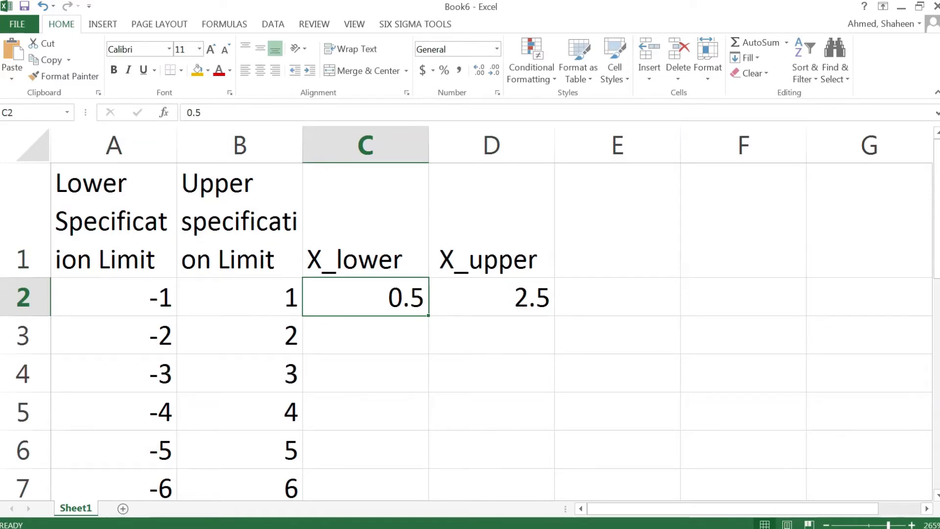
pyautogui.hotkey('alt', 'Tab')
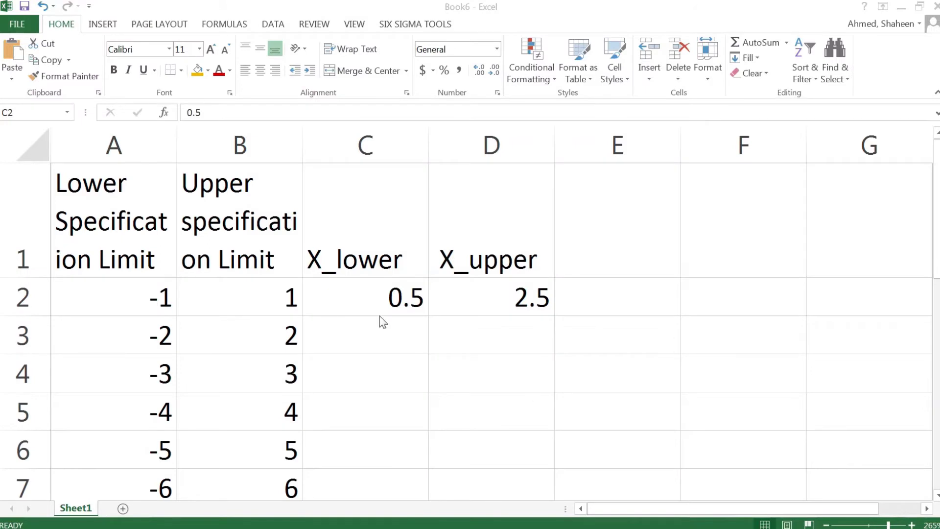
# Step: Replace C2 with the formula =A2-(-1.5) for the shifted lower limit
pyautogui.click(359, 307)
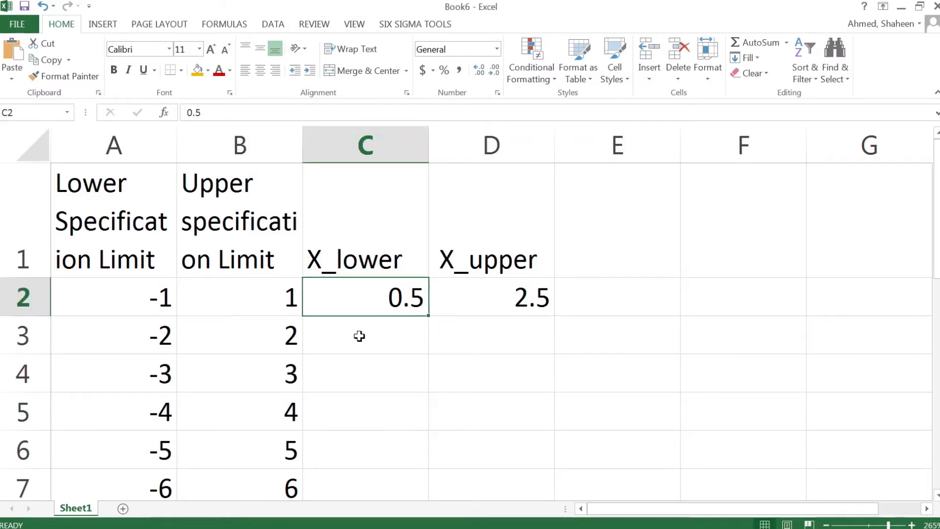
pyautogui.click(34, 336)
pyautogui.click(30, 374)
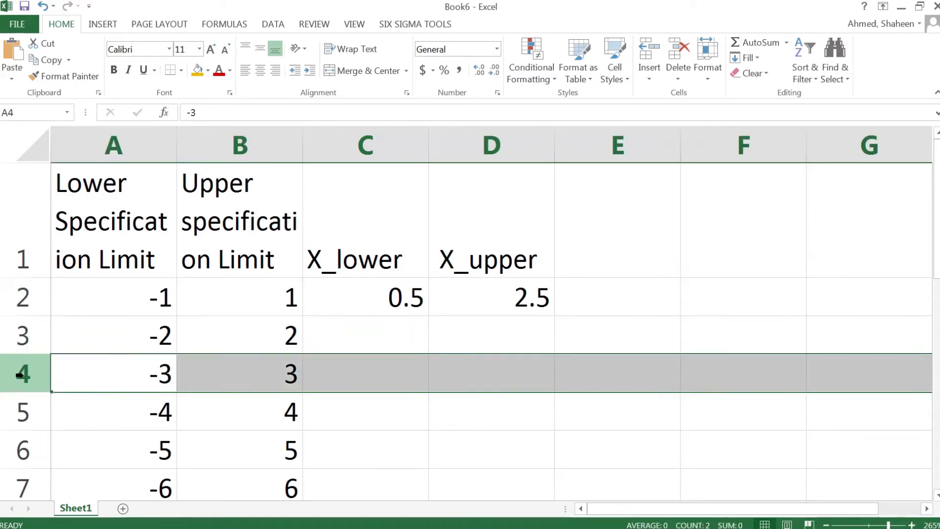
pyautogui.click(29, 411)
pyautogui.click(35, 447)
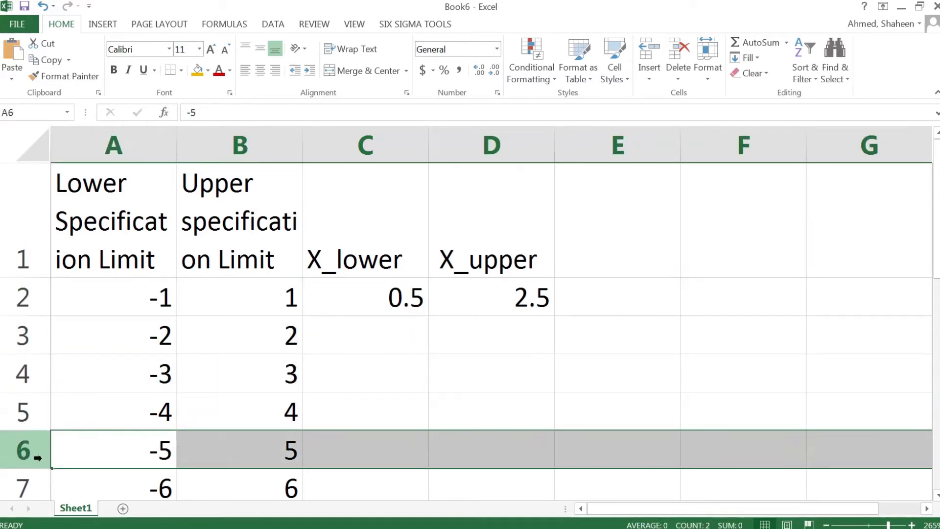
pyautogui.click(34, 488)
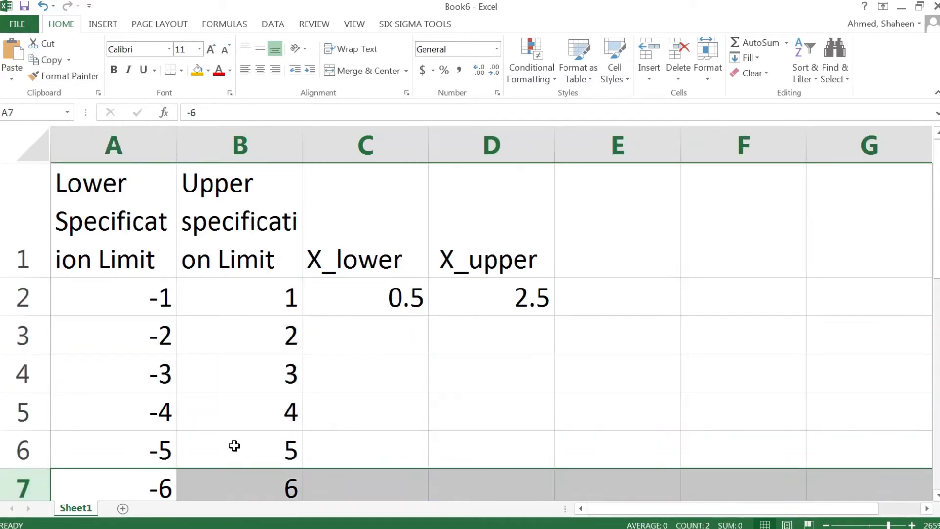
pyautogui.click(388, 328)
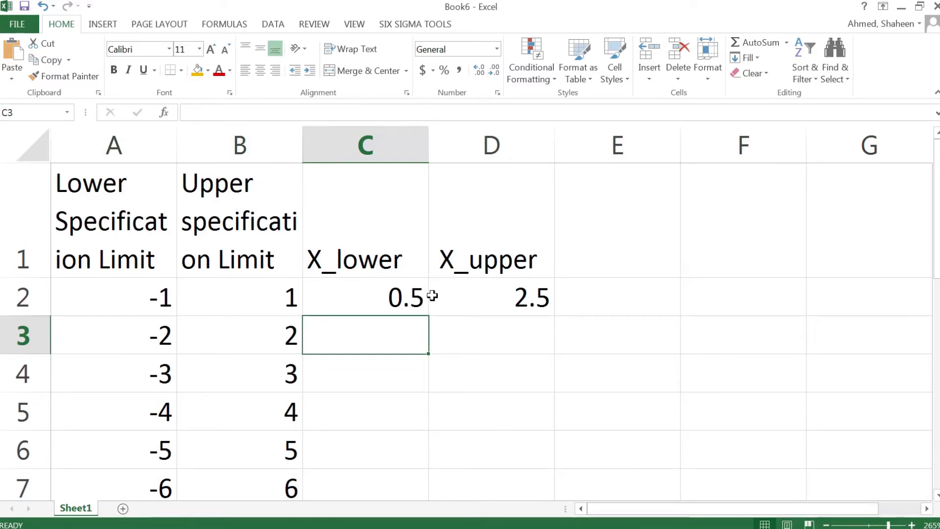
pyautogui.click(370, 297)
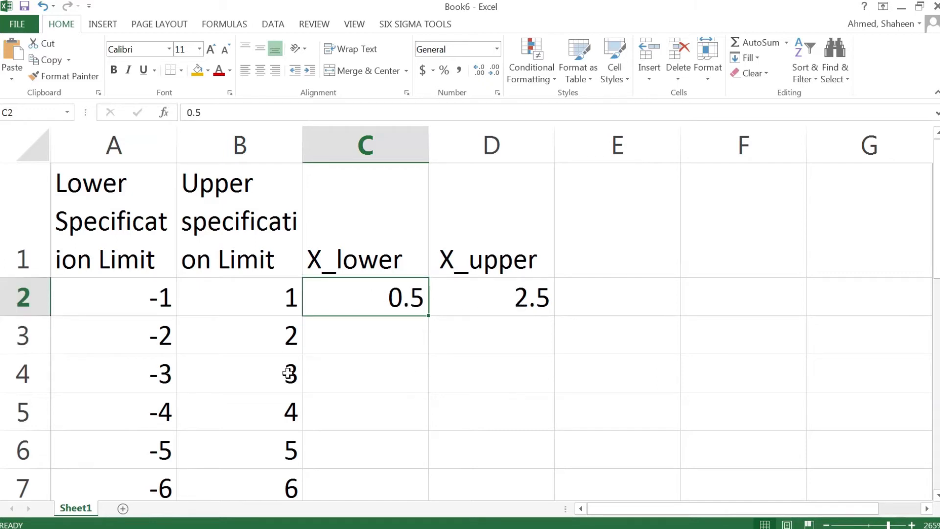
pyautogui.write('=')
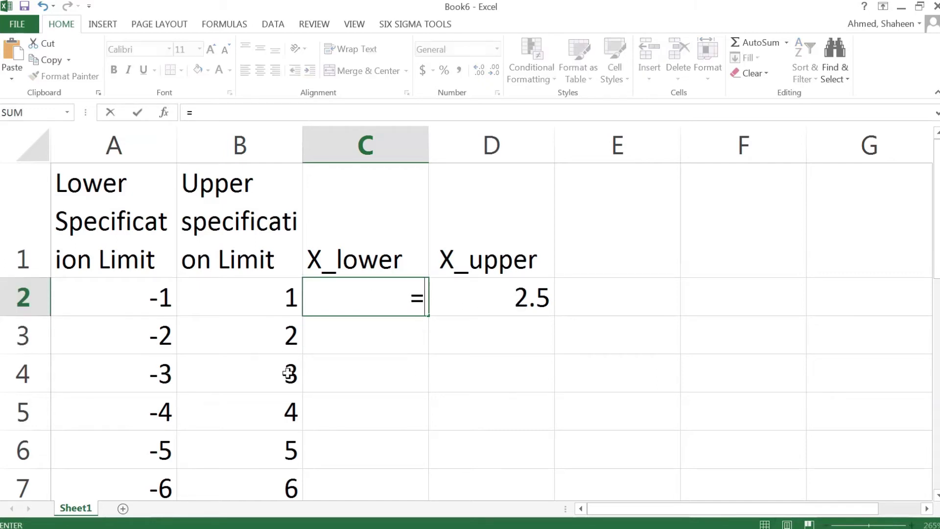
pyautogui.click(137, 292)
pyautogui.write('-')
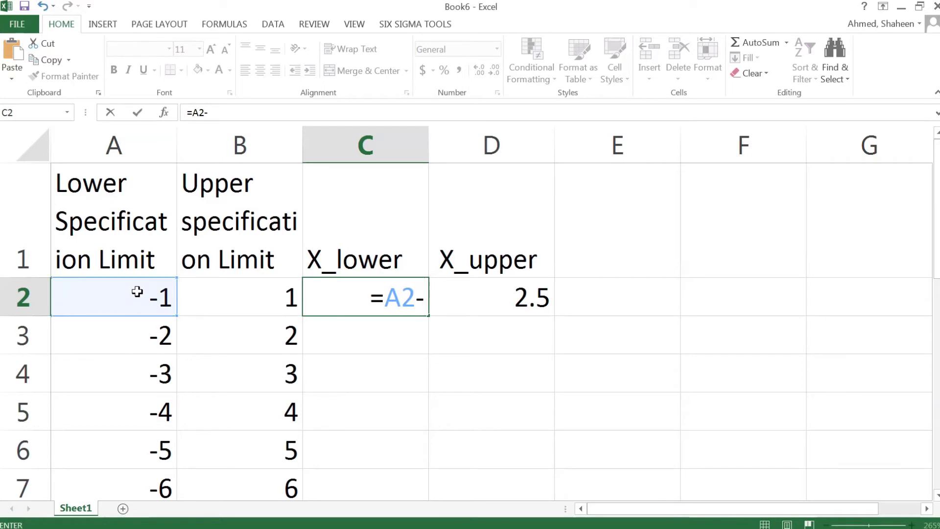
pyautogui.write('(-1.5')
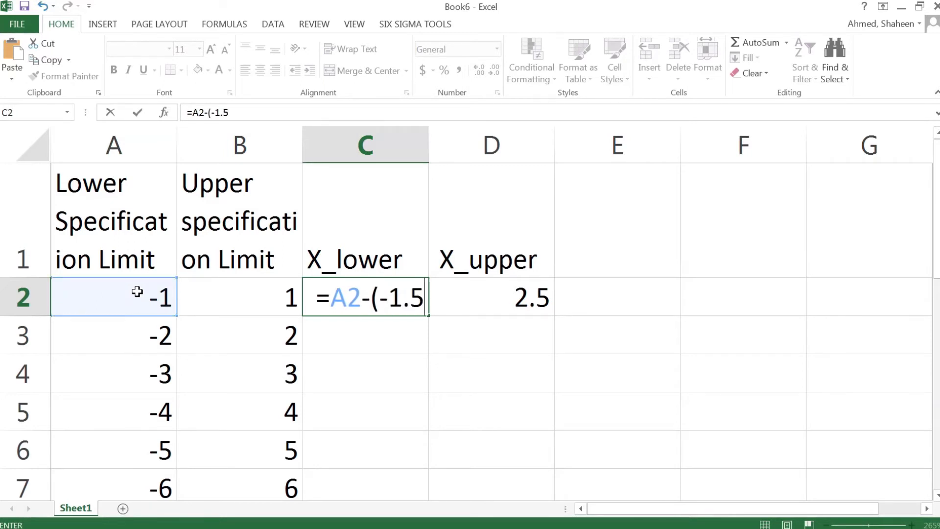
pyautogui.write(')')
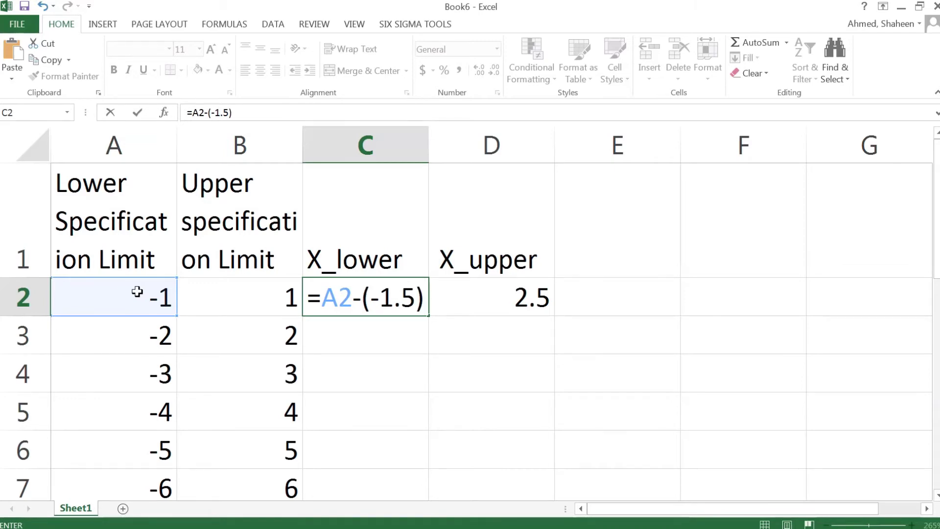
pyautogui.press('Return')
# Step: Copy the shift formula into D2 and fill C2:D2 down to row 7
pyautogui.click(405, 297)
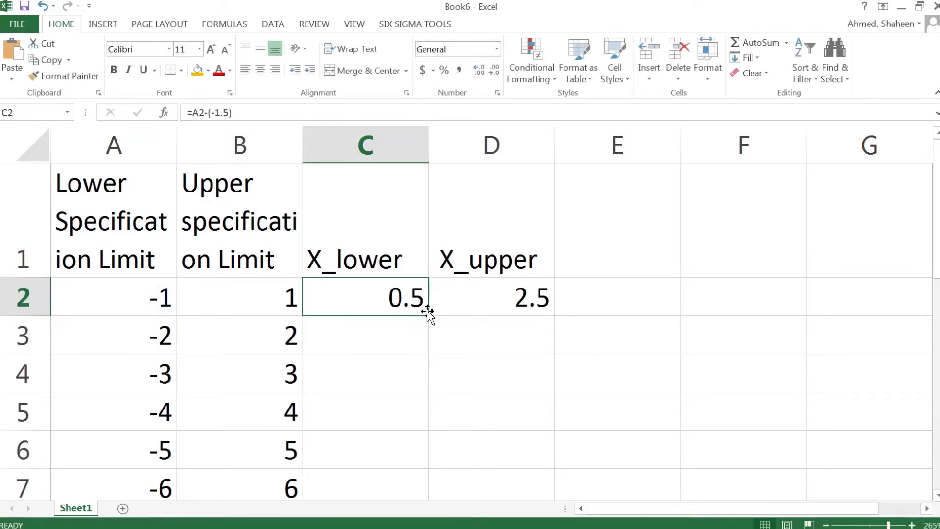
pyautogui.moveTo(429, 315); pyautogui.dragTo(550, 308)
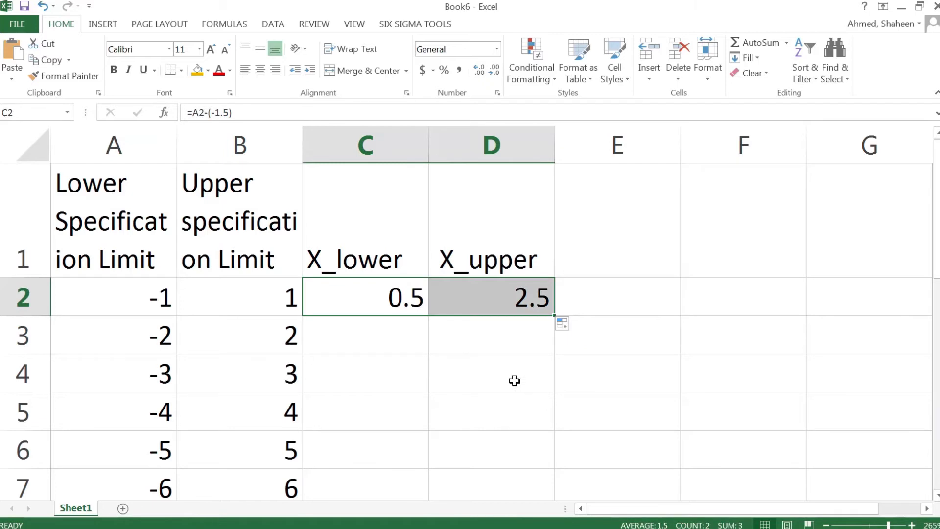
pyautogui.doubleClick(502, 300)
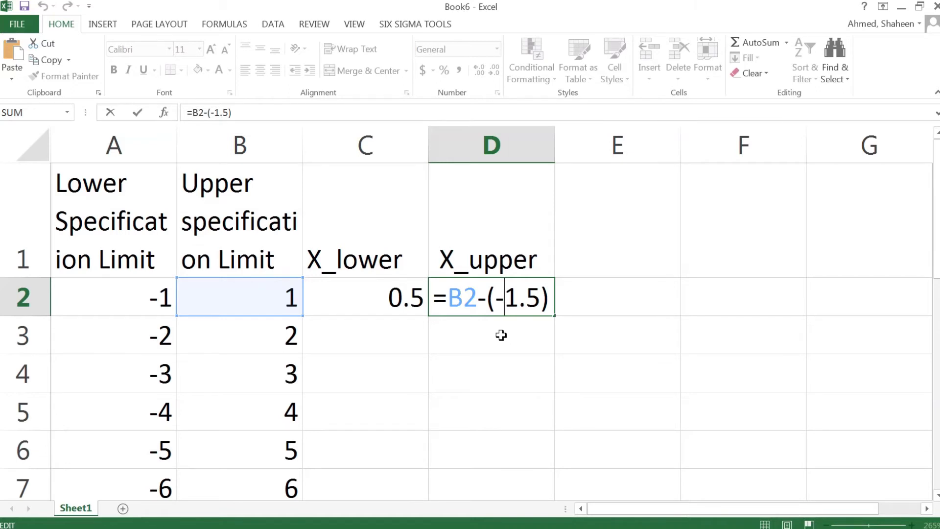
pyautogui.press('Return')
pyautogui.click(368, 296)
pyautogui.keyDown('shift'); pyautogui.click(505, 312); pyautogui.keyUp('shift')
pyautogui.scroll(-1, 594, 335)
pyautogui.scroll(1, 583, 288)
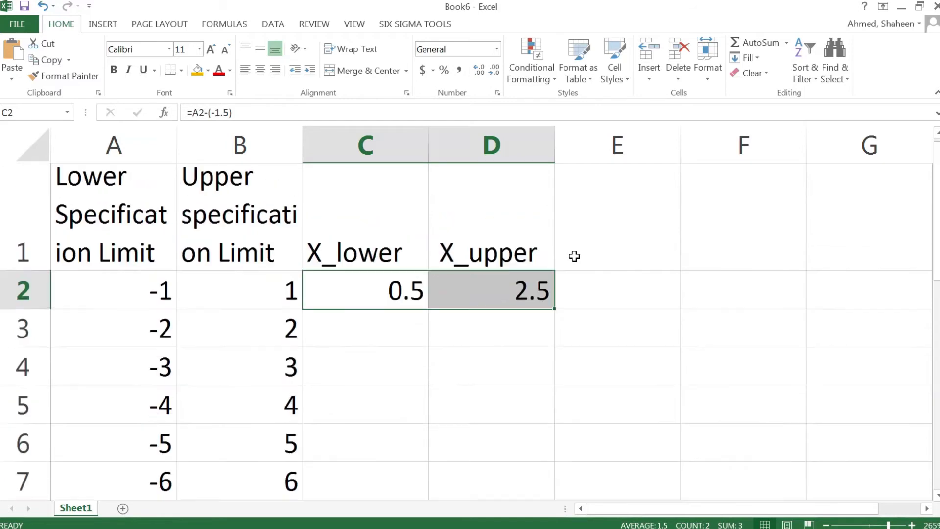
pyautogui.doubleClick(555, 317)
# Step: Type 'Area before X-lower' in E1 and 'Area before X-upp' in F1
pyautogui.click(623, 227)
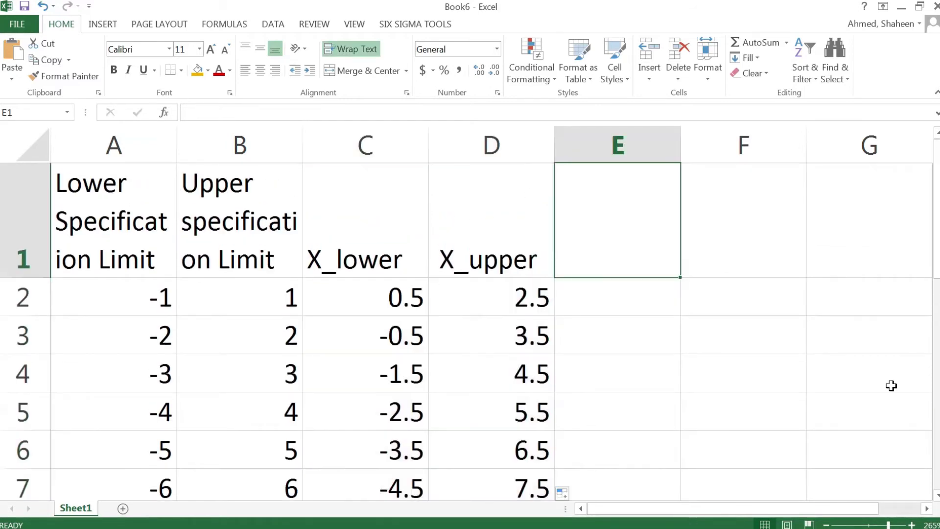
pyautogui.write('Area ')
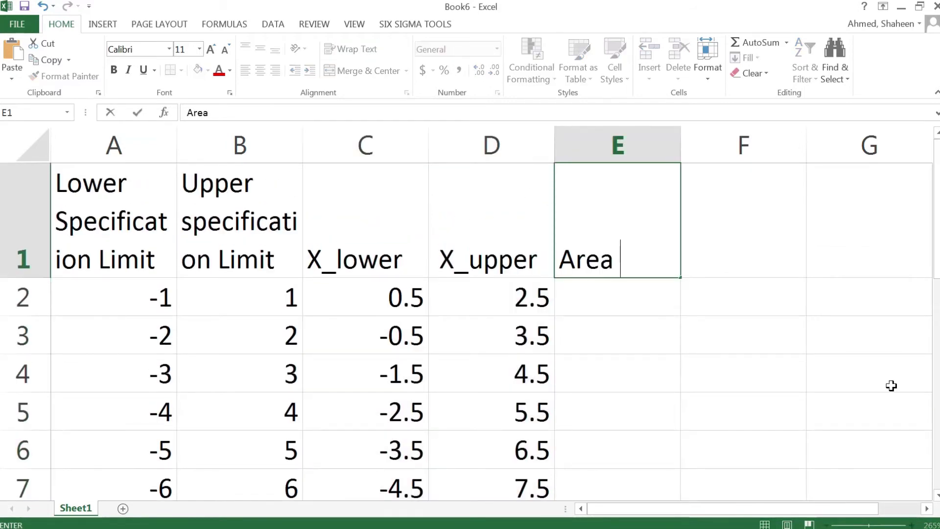
pyautogui.write('be')
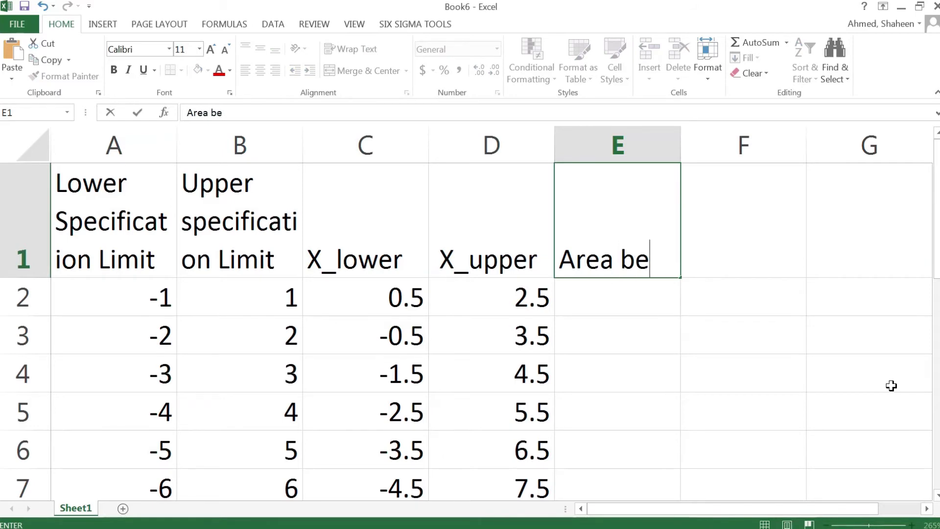
pyautogui.write('fore X')
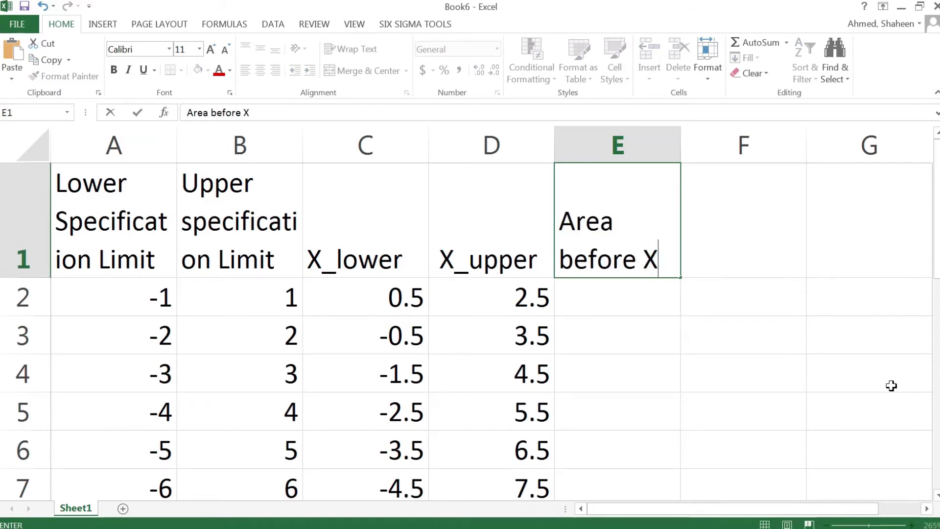
pyautogui.write('-lower')
pyautogui.press('Tab')
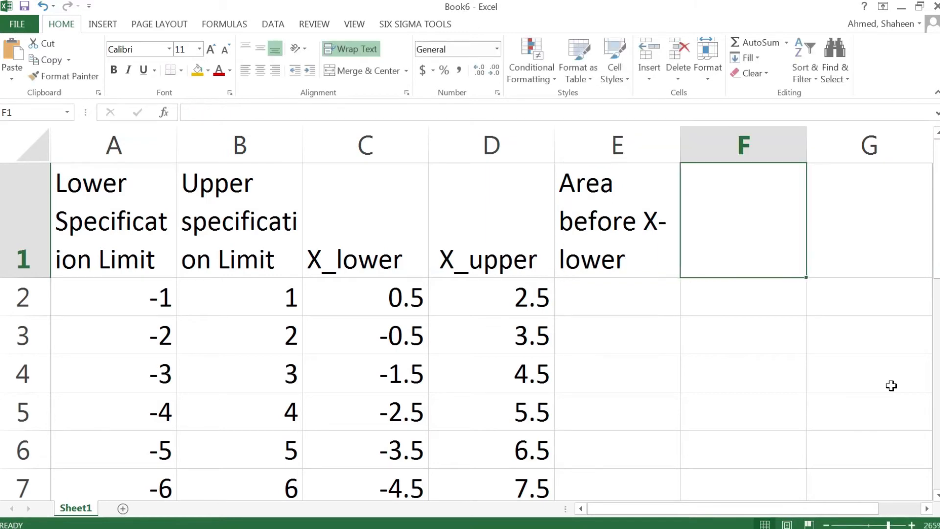
pyautogui.write('Area')
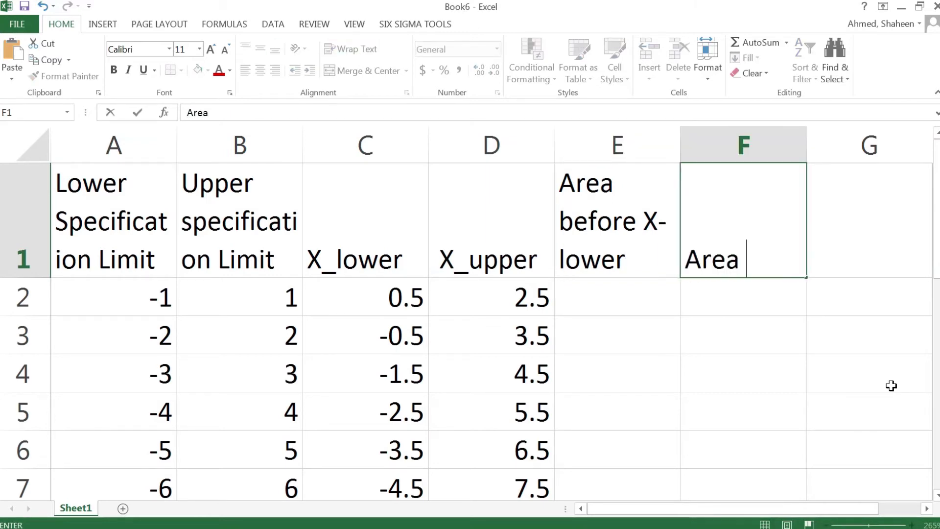
pyautogui.write(' before')
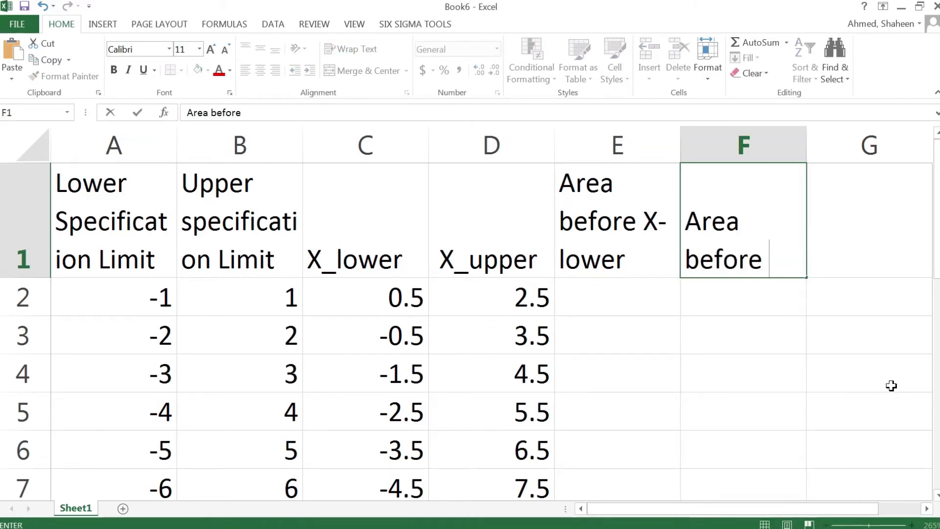
pyautogui.write(' X-upp')
pyautogui.press('Return')
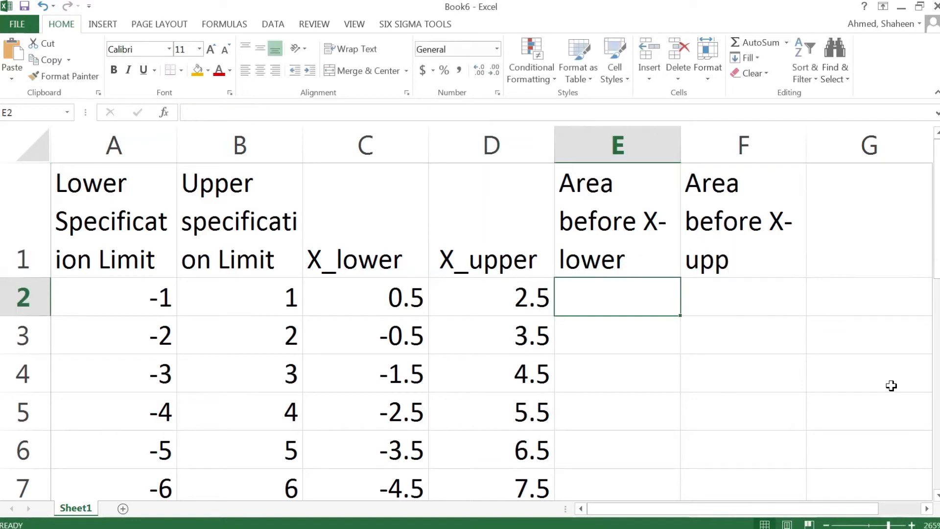
pyautogui.scroll(-3, 782, 365)
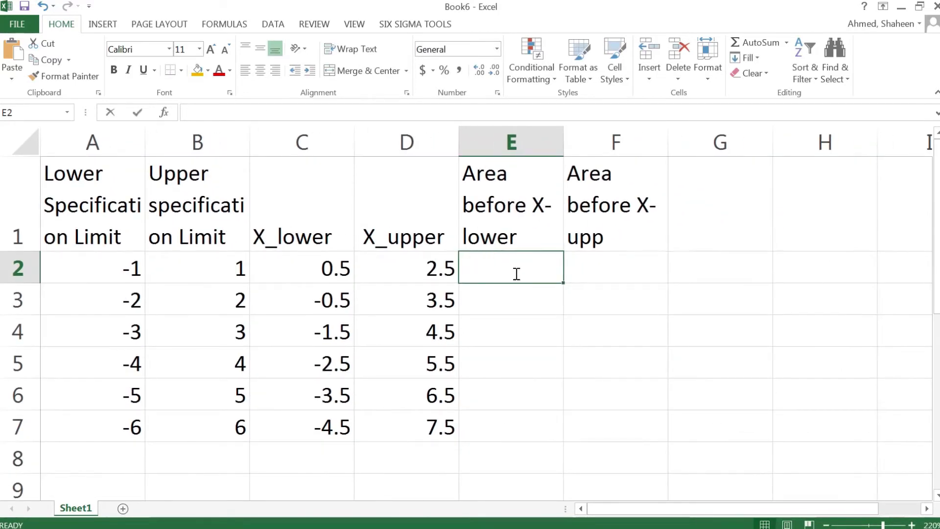
# Step: Enter =NORMSDIST(C2) in E2
pyautogui.write('=NORM')
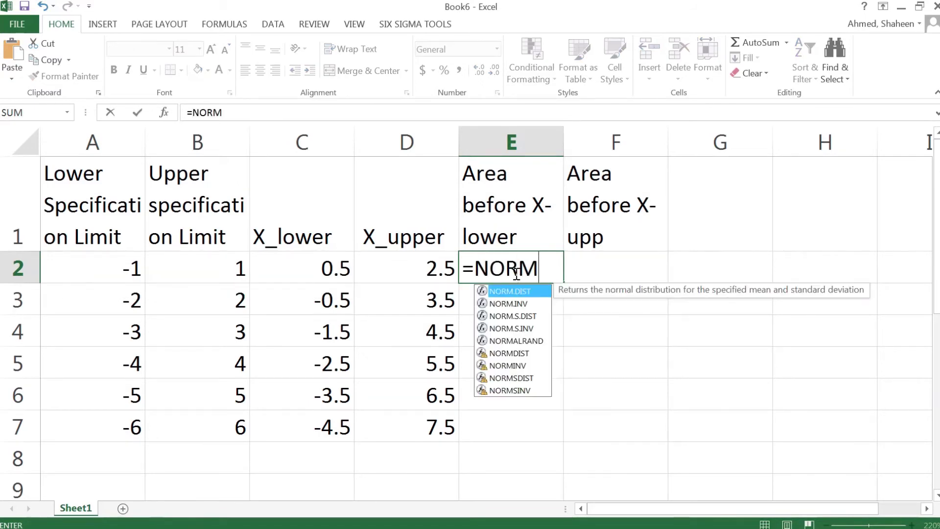
pyautogui.press('BackSpace')
pyautogui.write('R')
pyautogui.press('BackSpace')
pyautogui.write('MSDIST(')
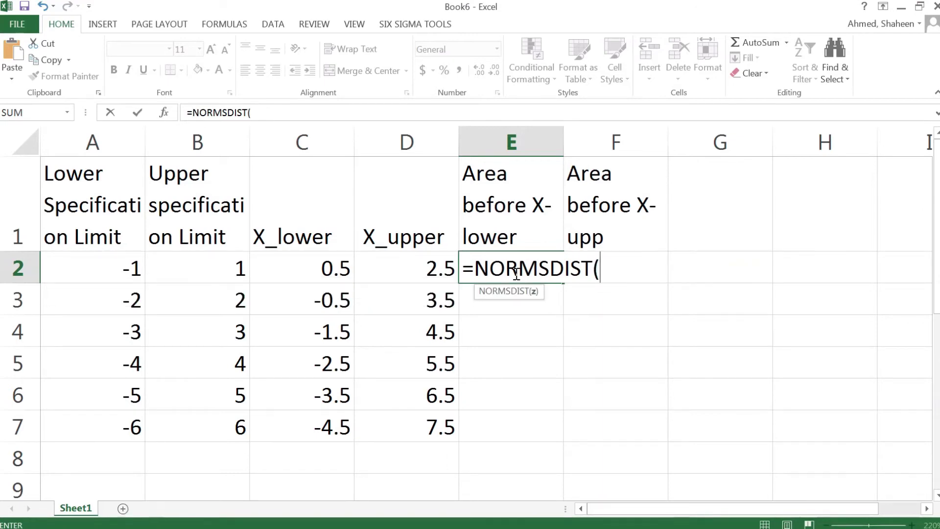
pyautogui.click(311, 265)
pyautogui.write(')')
pyautogui.press('Return')
# Step: Copy the NORMSDIST formula into F2 and fill E2:F2 down to row 7
pyautogui.click(507, 269)
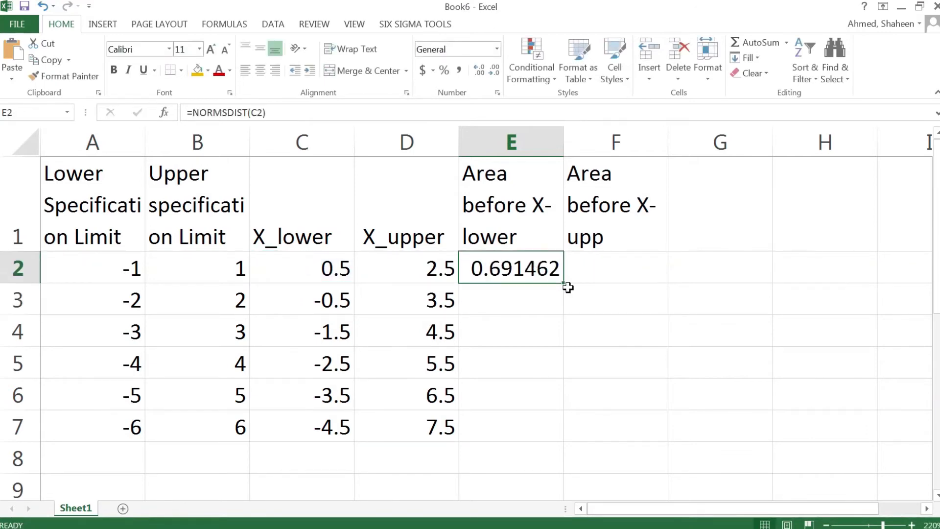
pyautogui.click(568, 278)
pyautogui.click(529, 269)
pyautogui.moveTo(557, 286); pyautogui.dragTo(667, 445)
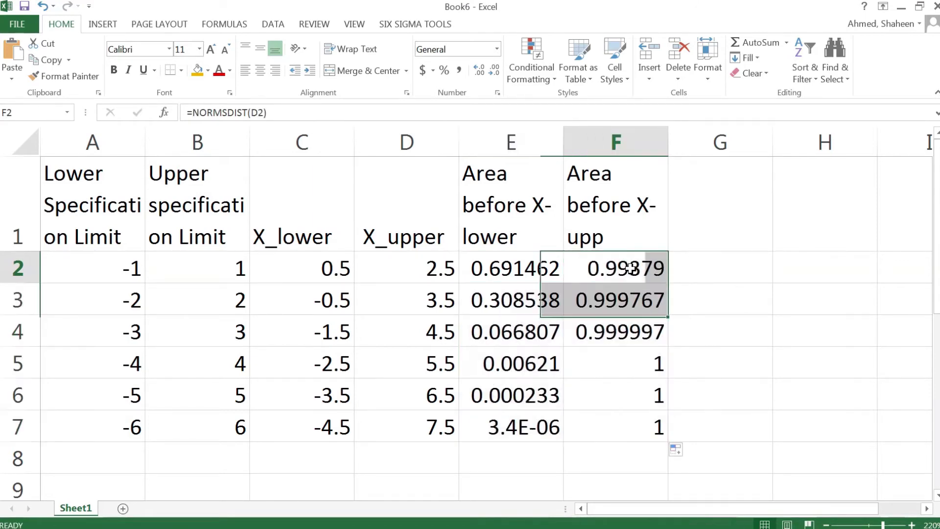
pyautogui.doubleClick(627, 268)
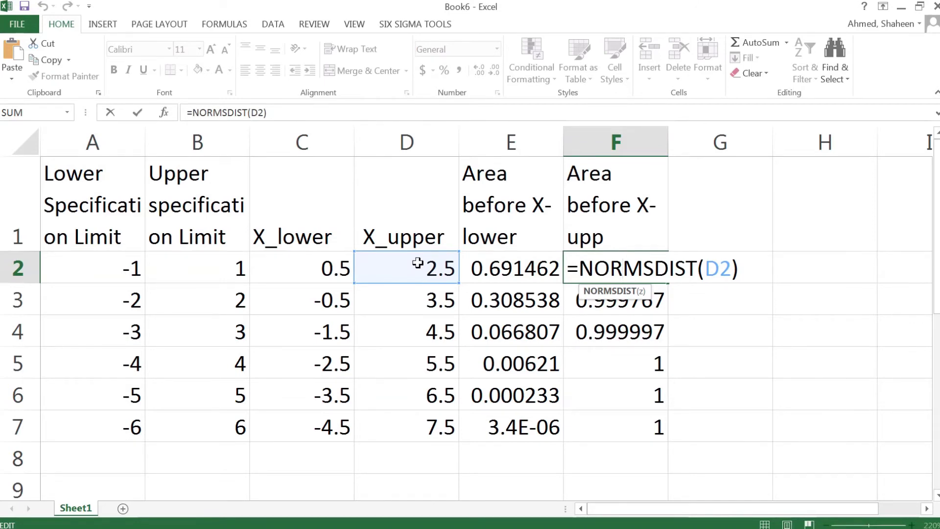
pyautogui.press('Return')
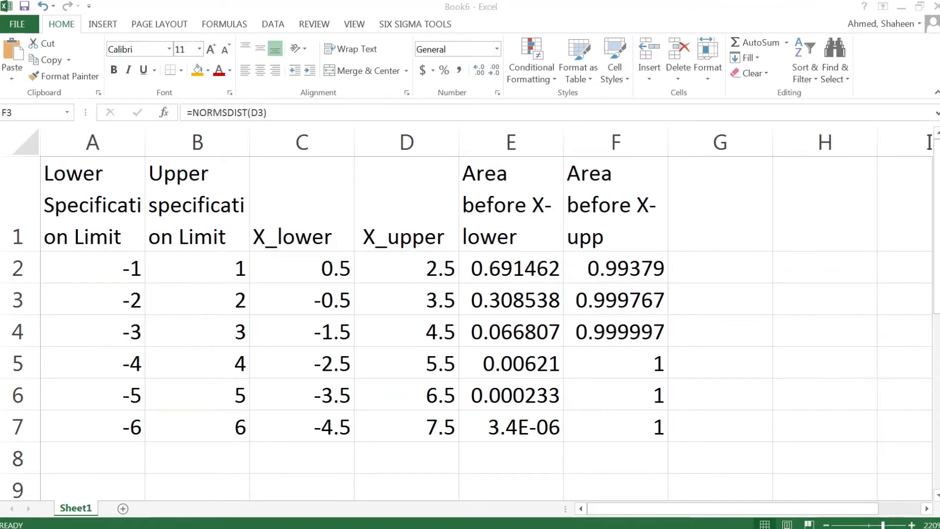
pyautogui.hotkey('alt', 'Tab')
# Step: Head column G with 'Conformance' in G1
pyautogui.click(725, 264)
pyautogui.click(762, 209)
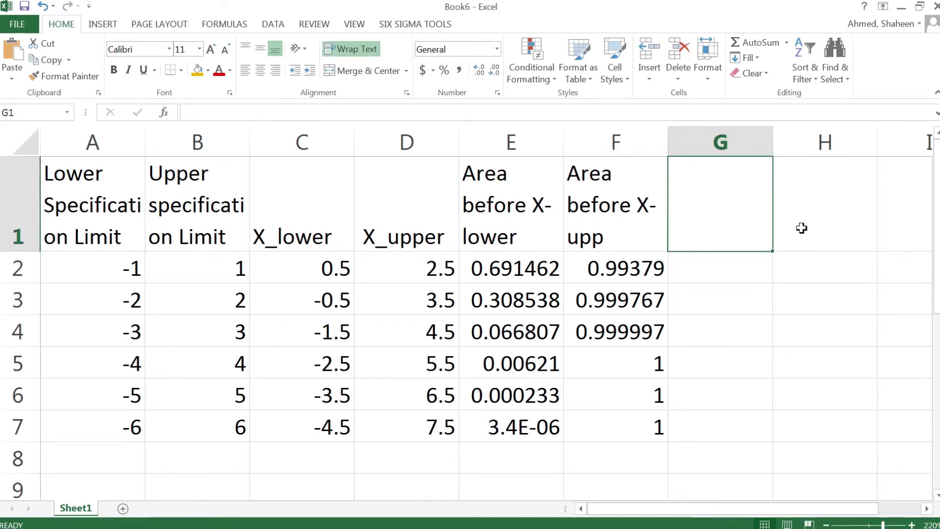
pyautogui.write('pER')
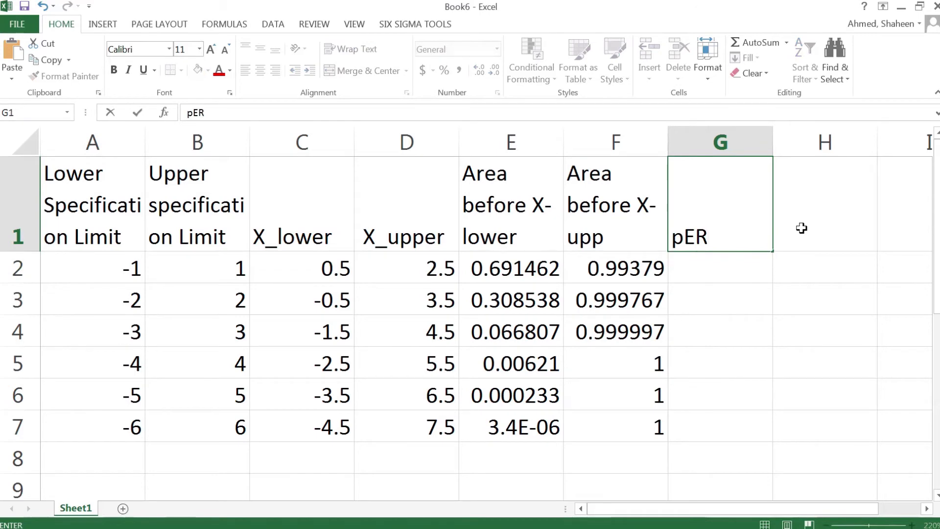
pyautogui.press('BackSpace')
pyautogui.press('BackSpace')
pyautogui.press('BackSpace')
pyautogui.write('cONFORMANCE')
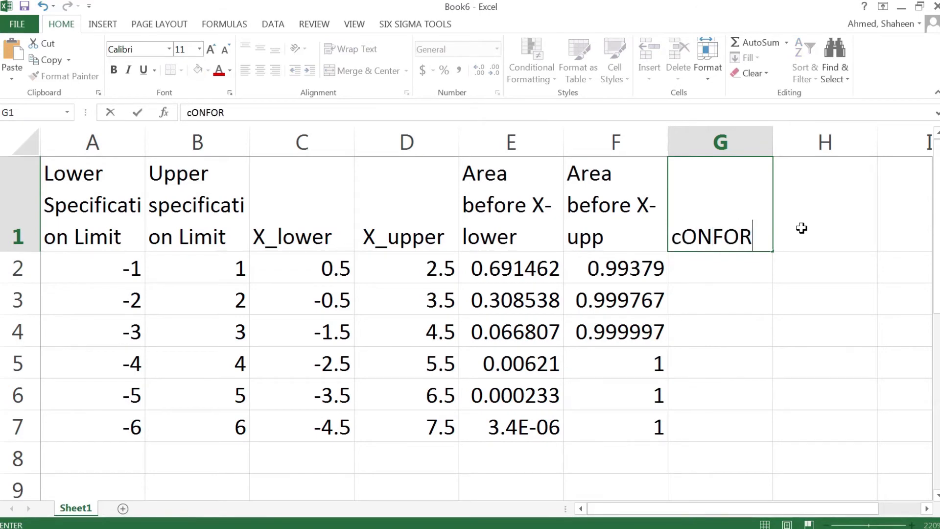
pyautogui.press('Return')
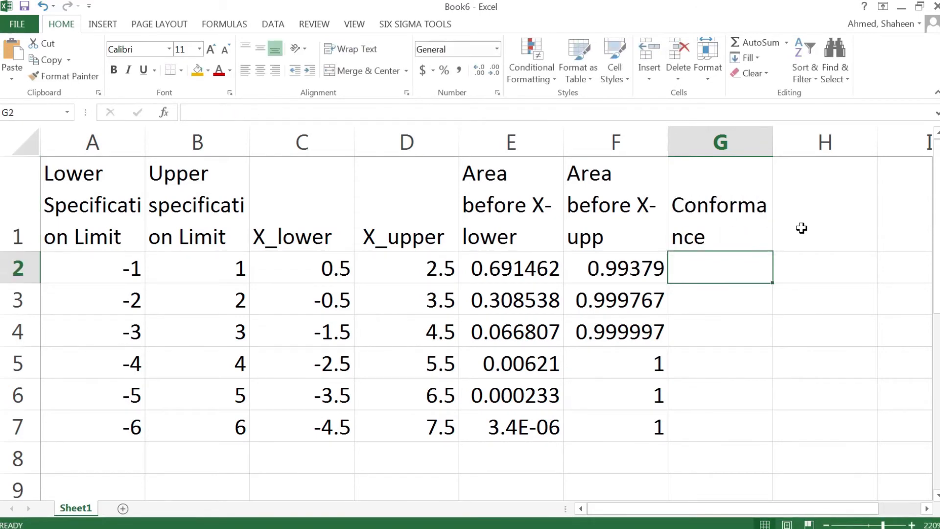
# Step: Enter =F2-E2 in G2 and fill it down to G7
pyautogui.write('=')
pyautogui.click(639, 264)
pyautogui.write('-')
pyautogui.click(513, 264)
pyautogui.press('Return')
pyautogui.click(744, 274)
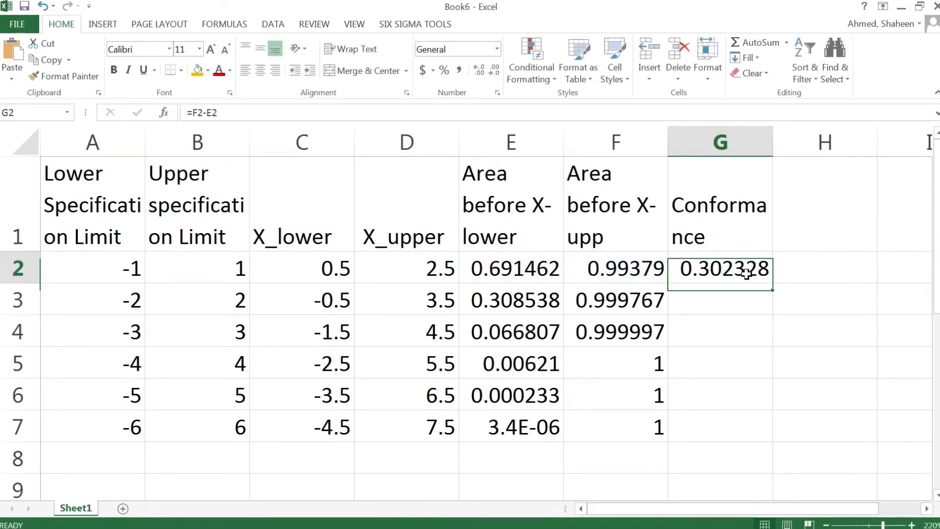
pyautogui.doubleClick(772, 283)
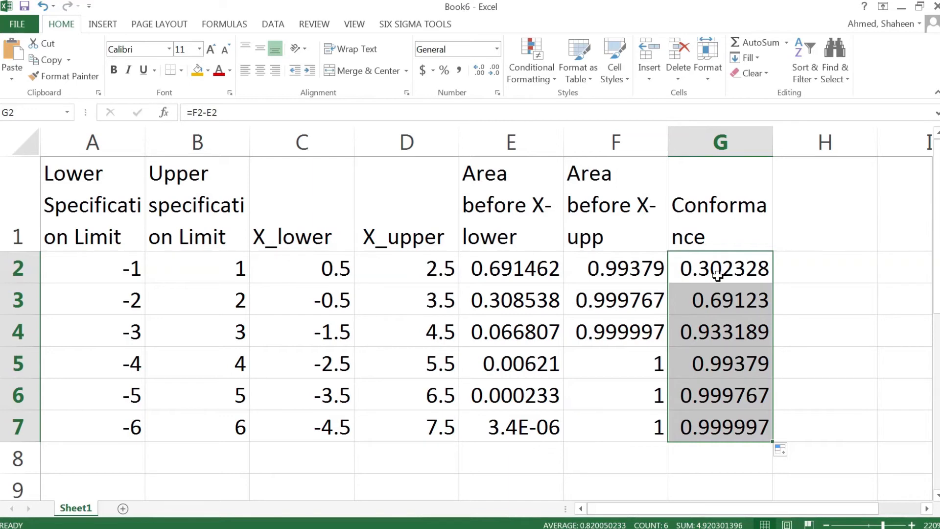
# Step: Retitle G1 'Percent Conformance' and change G2 to =(F2-E2)*100, filled down to G7
pyautogui.doubleClick(676, 193)
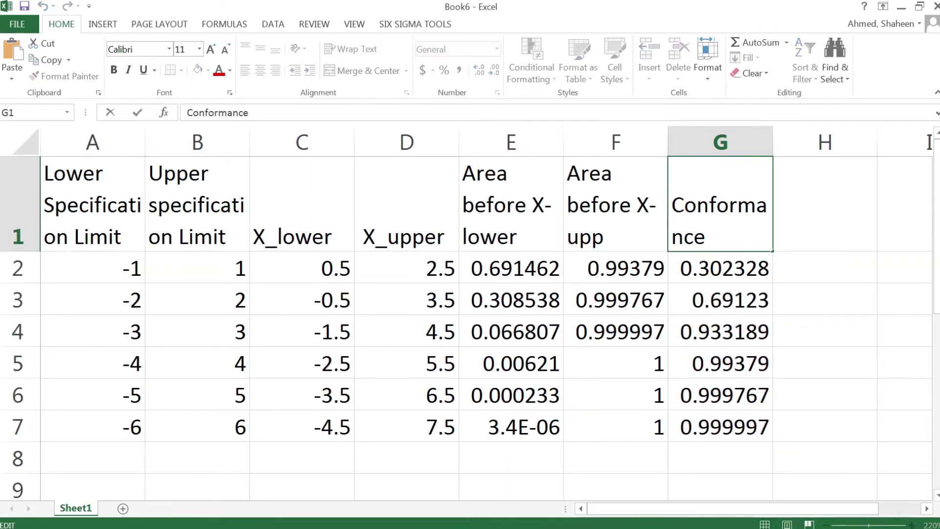
pyautogui.write('Percent')
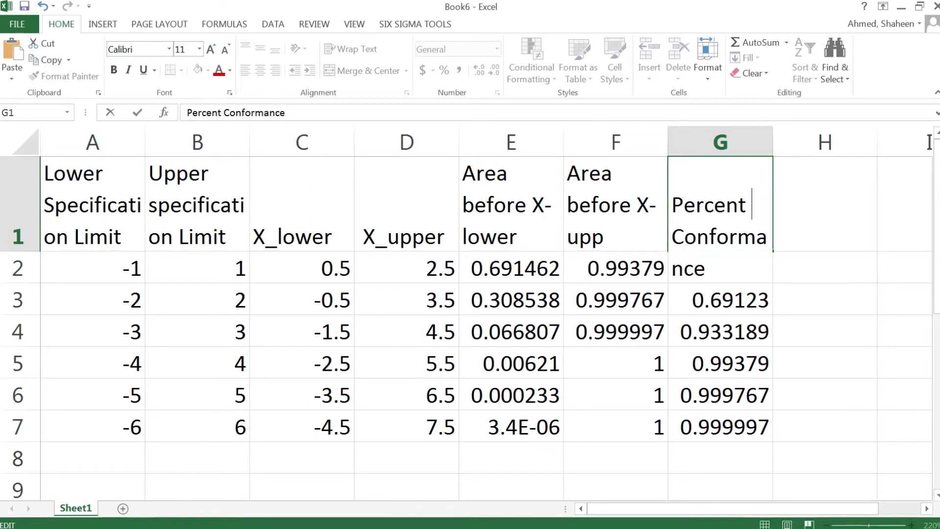
pyautogui.press('Return')
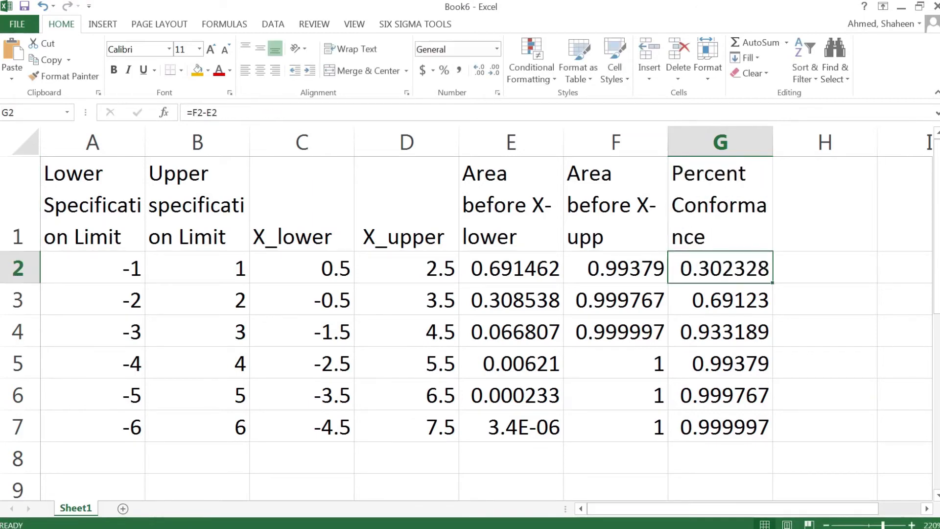
pyautogui.doubleClick(720, 273)
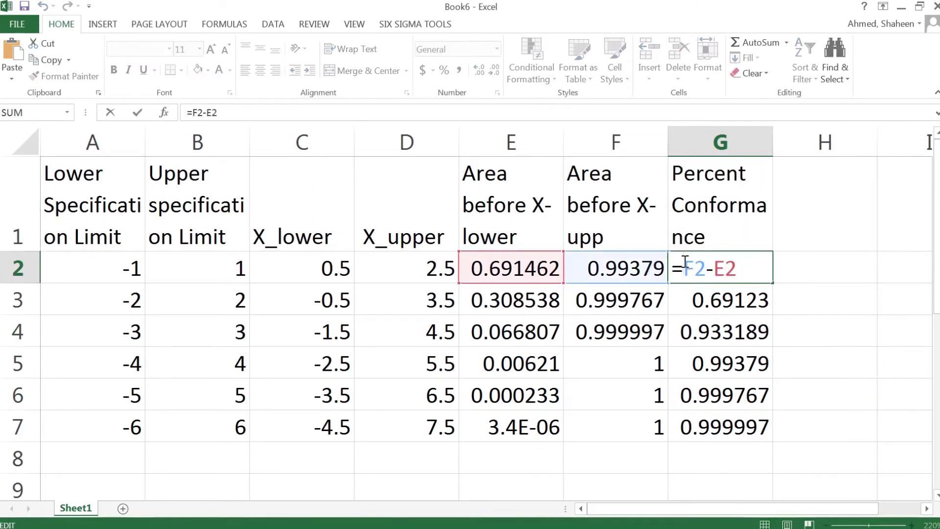
pyautogui.write('(F2-E2')
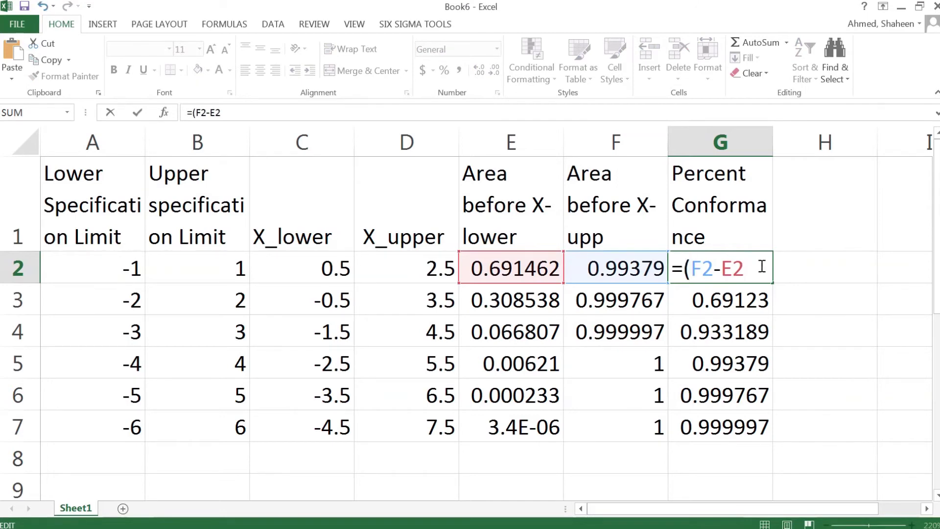
pyautogui.write(')*100')
pyautogui.press('Return')
pyautogui.press('Up')
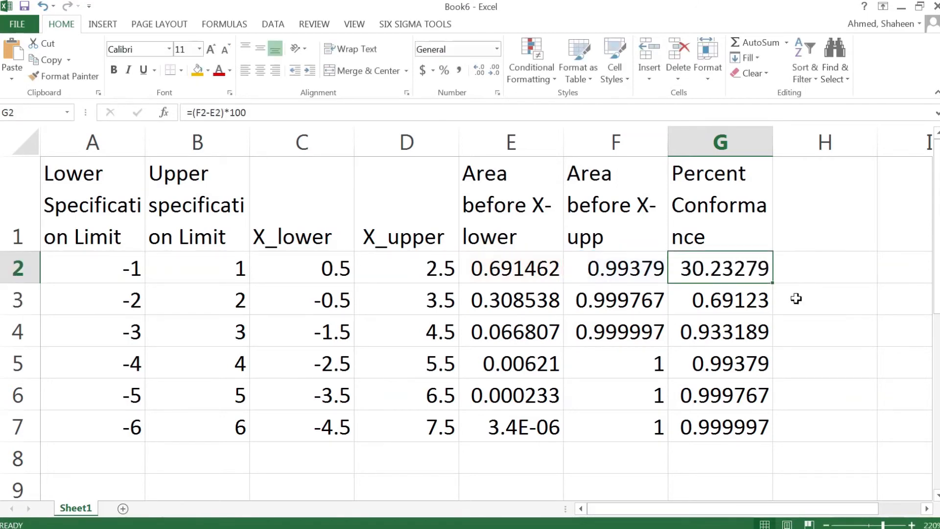
pyautogui.doubleClick(772, 283)
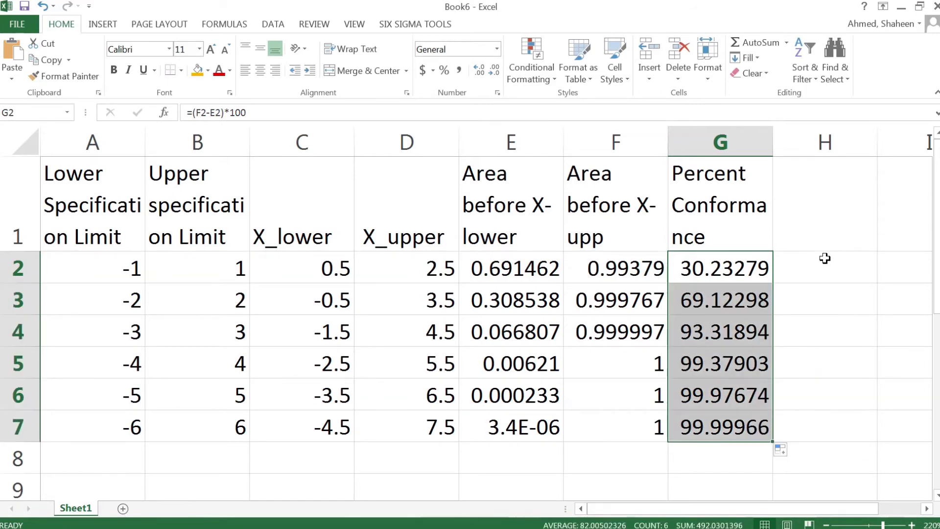
# Step: Type the heading 'Percent non-conformance' in H1
pyautogui.click(837, 222)
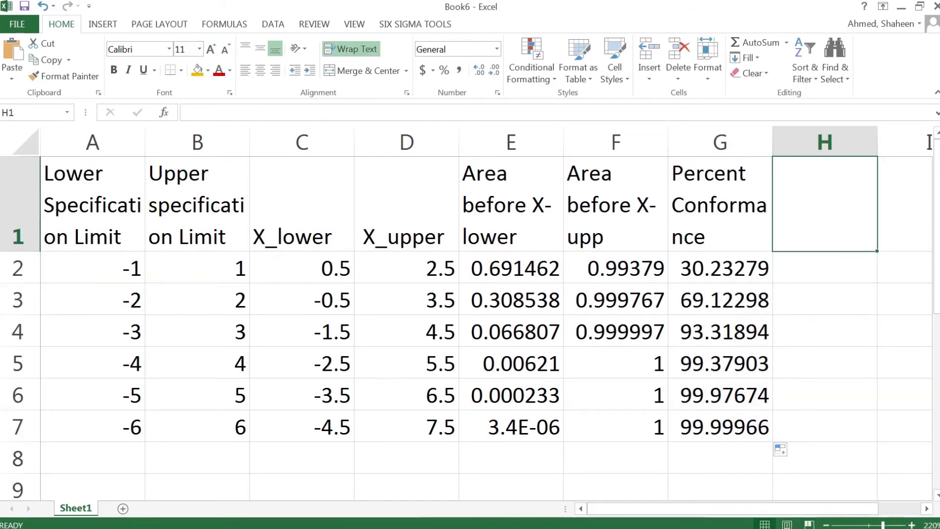
pyautogui.write('Percent')
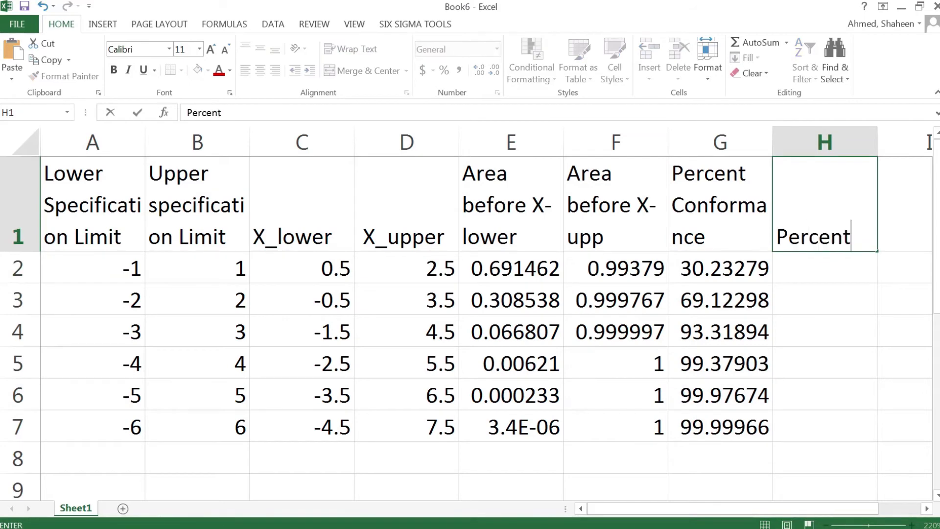
pyautogui.write(' non-cofnorman')
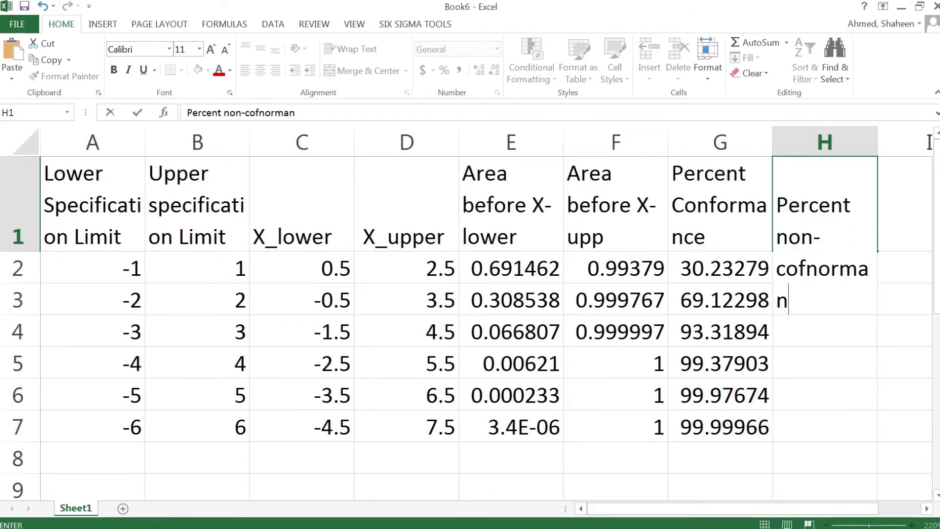
pyautogui.write('ce')
pyautogui.press('BackSpace')
pyautogui.press('BackSpace')
pyautogui.press('BackSpace')
pyautogui.press('BackSpace')
pyautogui.press('BackSpace')
pyautogui.press('BackSpace')
pyautogui.press('BackSpace')
pyautogui.press('BackSpace')
pyautogui.press('BackSpace')
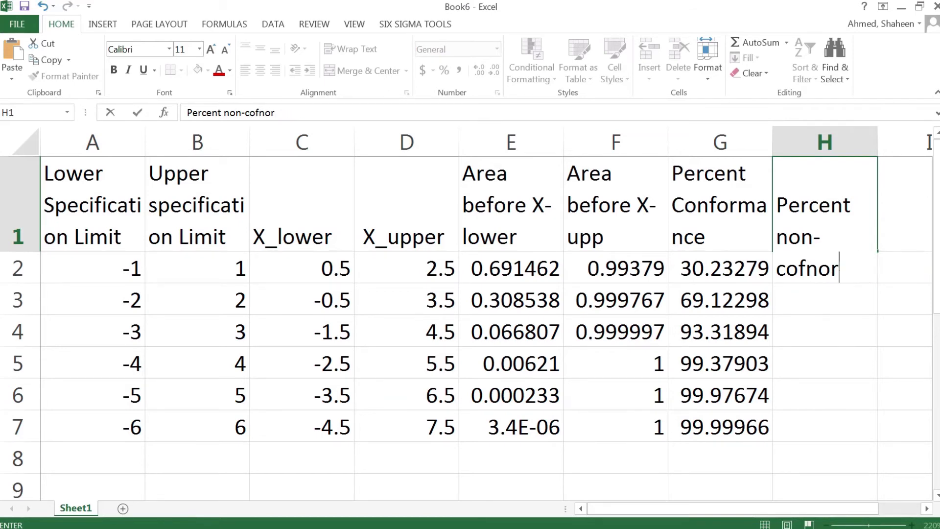
pyautogui.write('nforma')
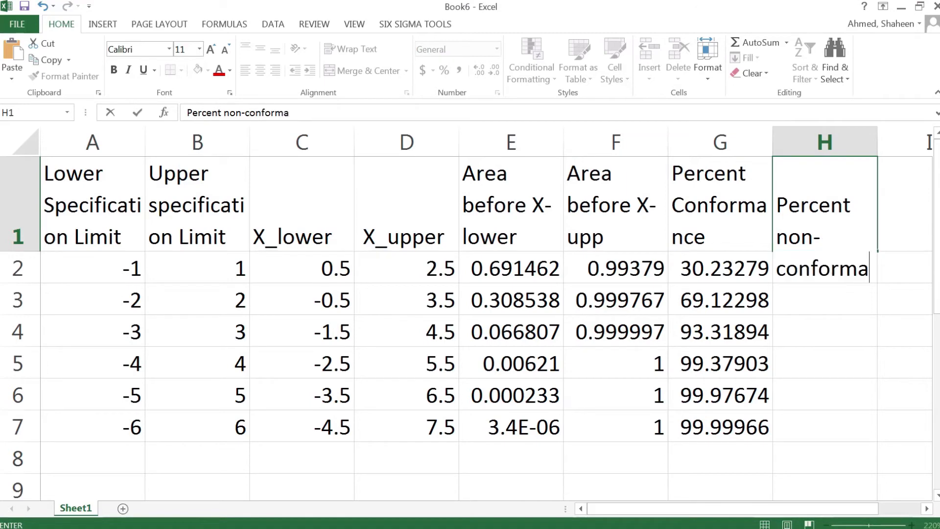
pyautogui.write('nce')
pyautogui.press('Return')
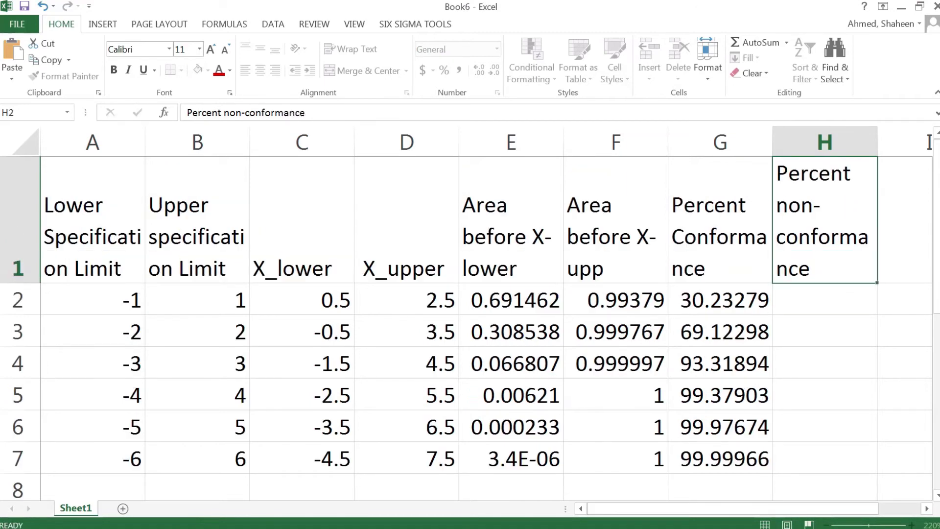
# Step: Enter =100-G2 in H2 and fill it down to H7
pyautogui.write('100')
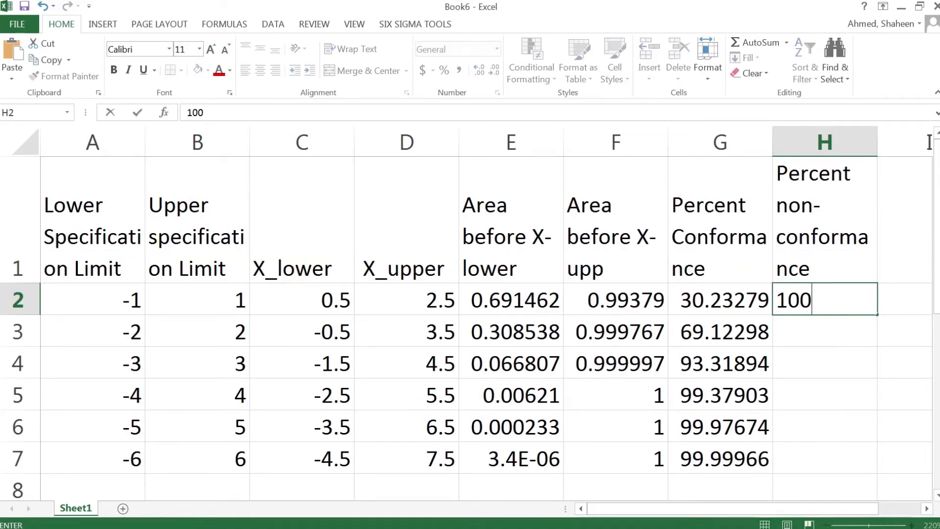
pyautogui.write('-')
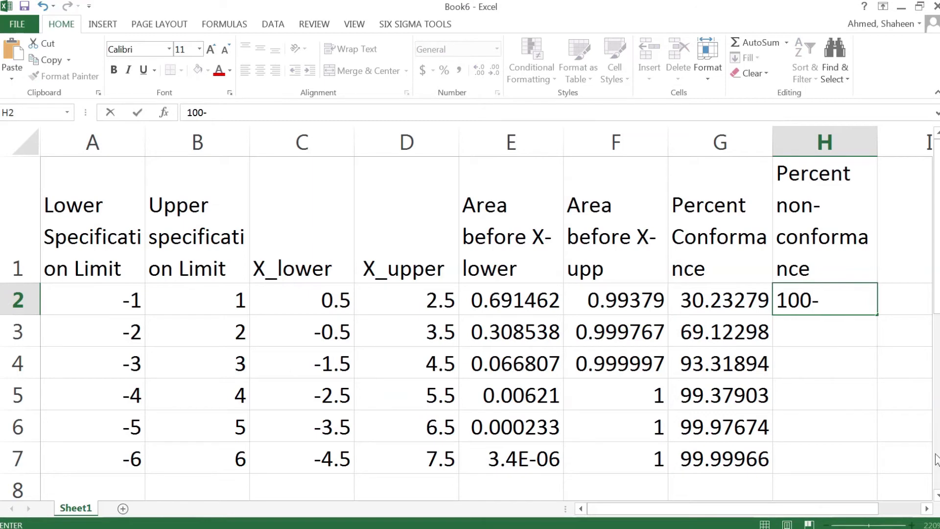
pyautogui.click(787, 301)
pyautogui.write('=')
pyautogui.press('End')
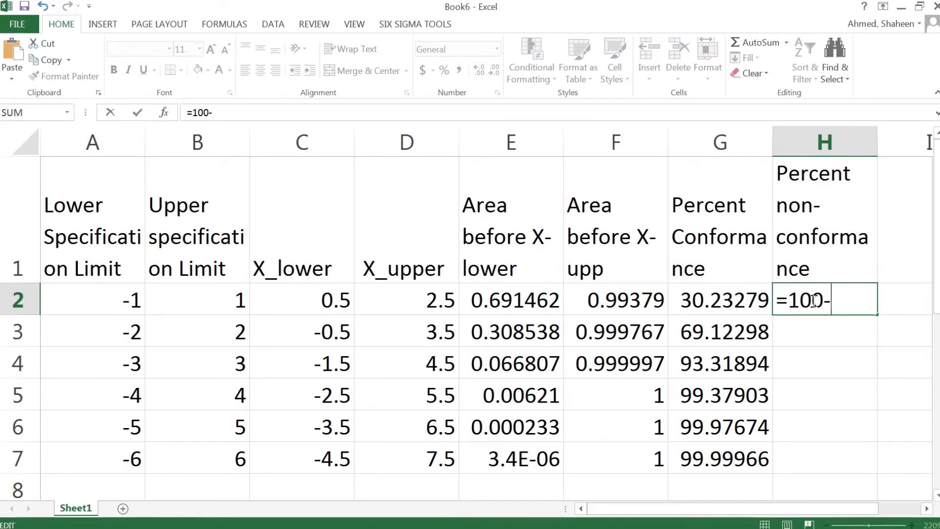
pyautogui.click(766, 302)
pyautogui.press('Return')
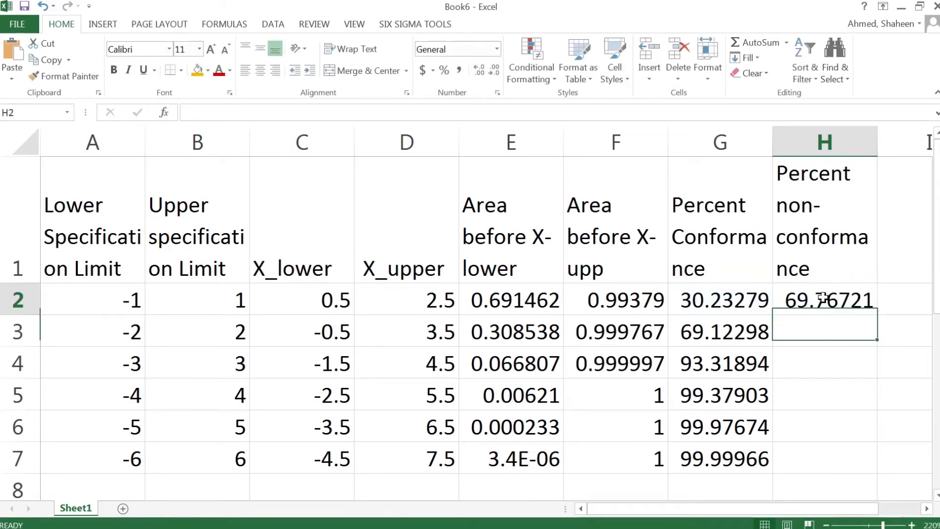
pyautogui.click(823, 298)
pyautogui.moveTo(879, 316); pyautogui.dragTo(879, 473)
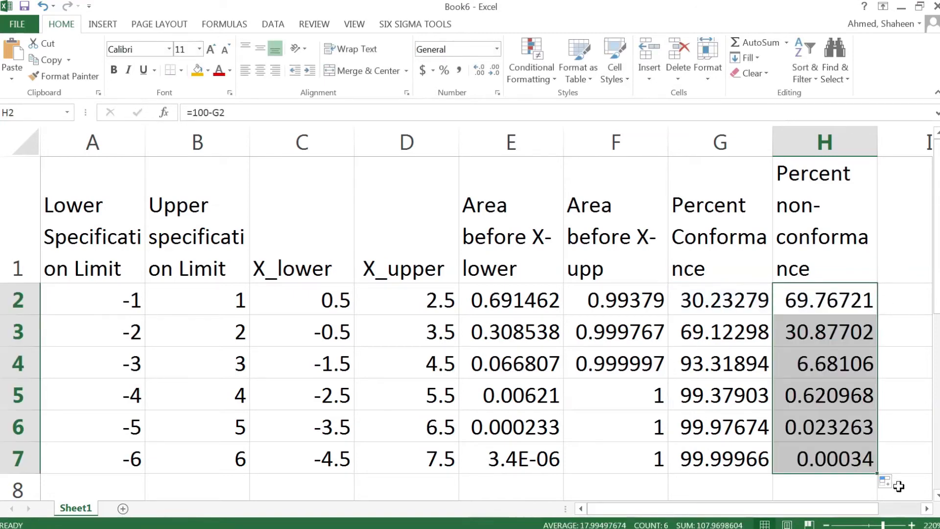
pyautogui.click(926, 510)
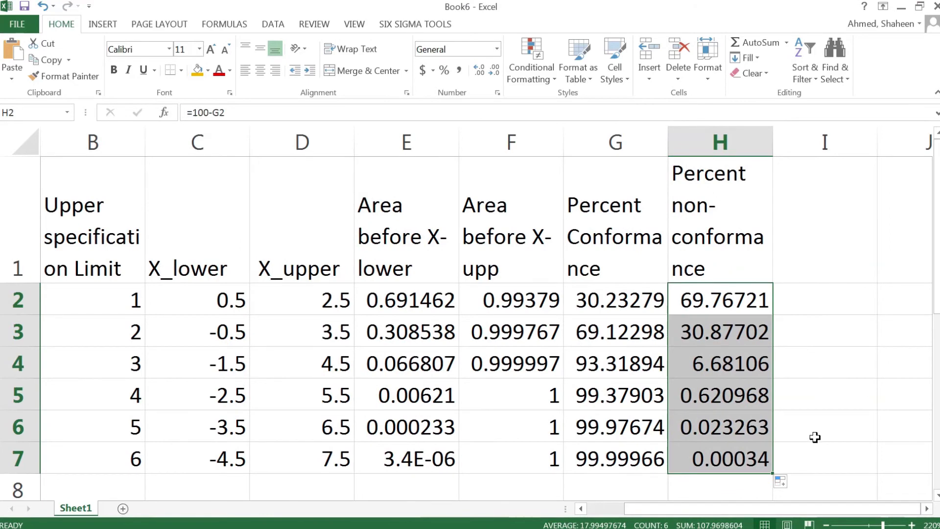
pyautogui.scroll(-3, 814, 438)
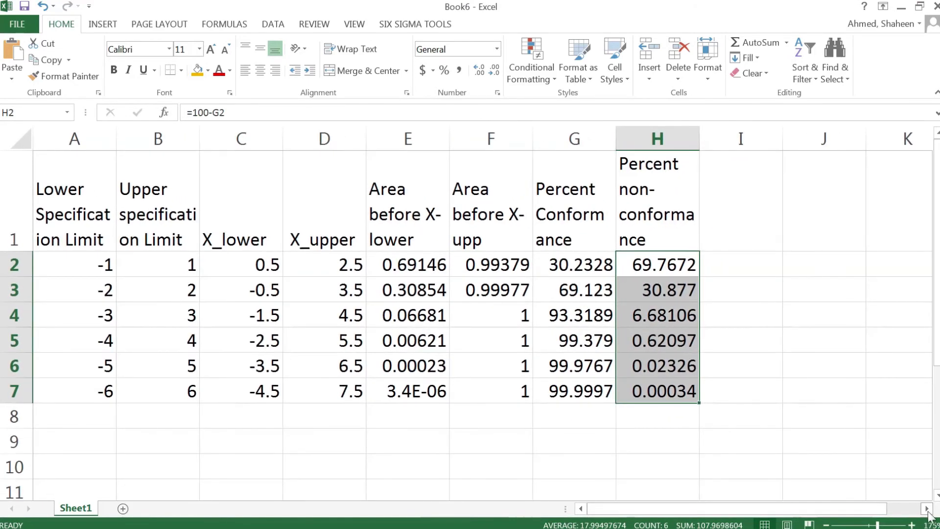
# Step: Enter the I1 header 'Nonconformance per million (ppm)', widening column I and shortening row 1
pyautogui.click(929, 511)
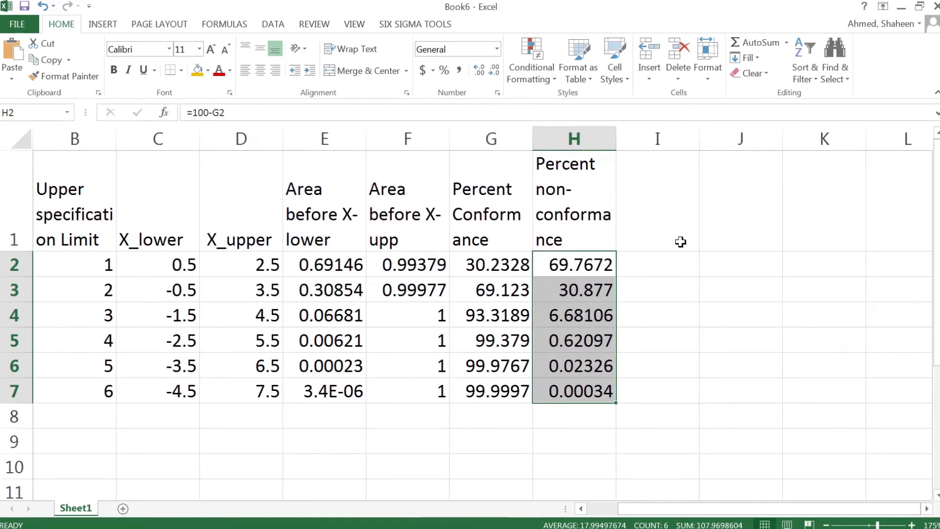
pyautogui.click(656, 231)
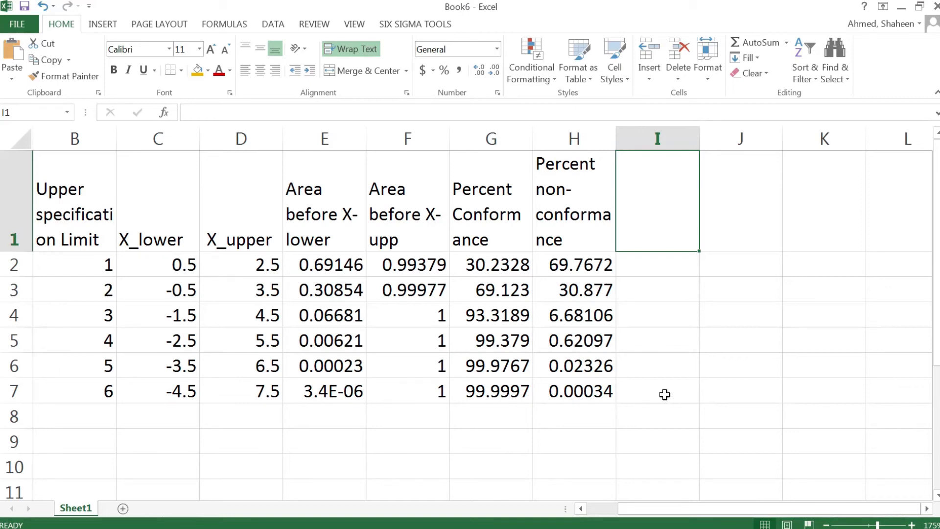
pyautogui.click(593, 395)
pyautogui.click(647, 204)
pyautogui.write('Non-')
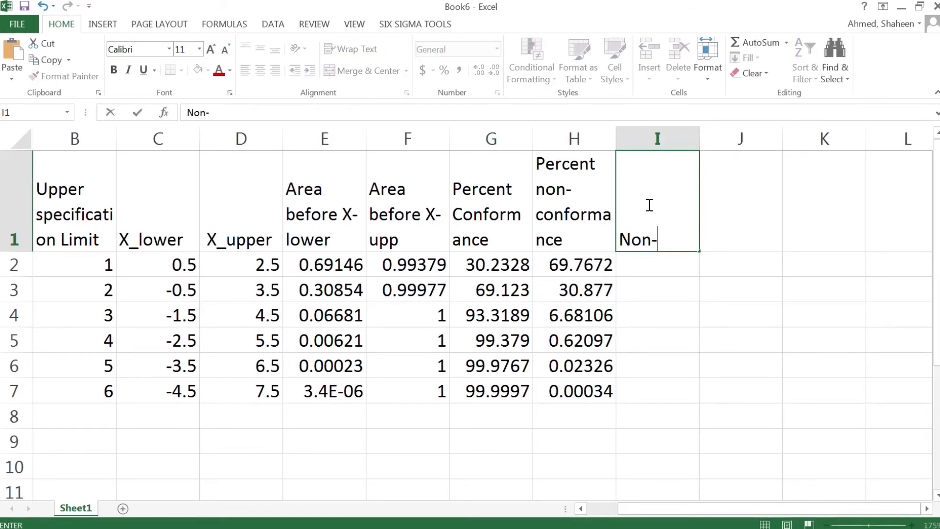
pyautogui.write('conformance per milli')
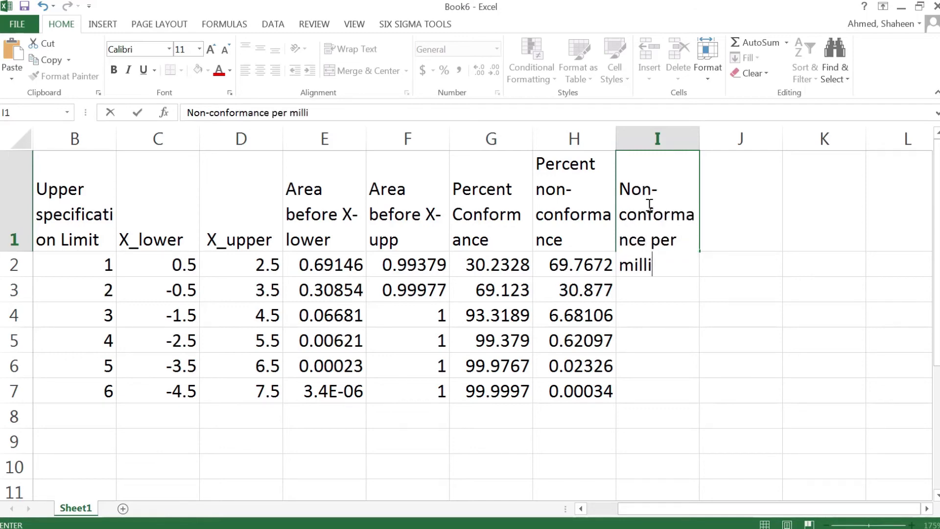
pyautogui.write('on (ppm)')
pyautogui.press('Return')
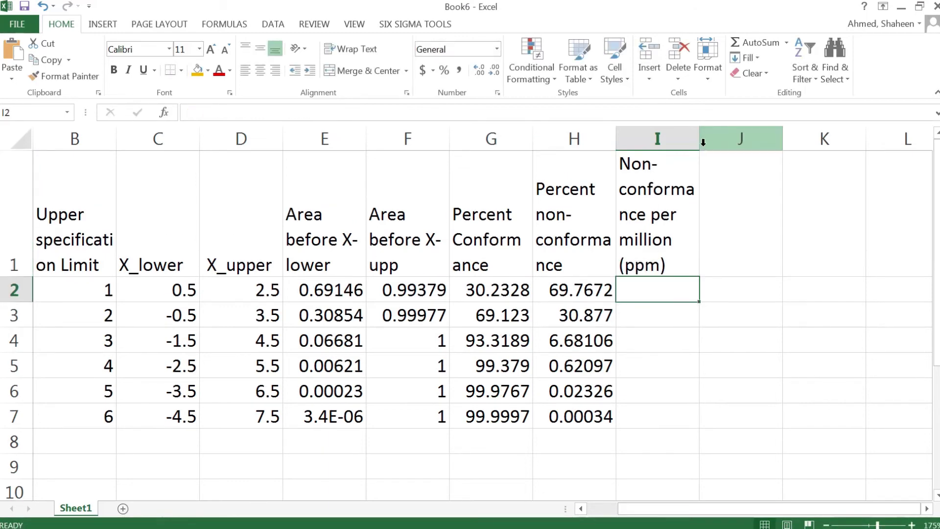
pyautogui.moveTo(699, 138); pyautogui.dragTo(750, 138)
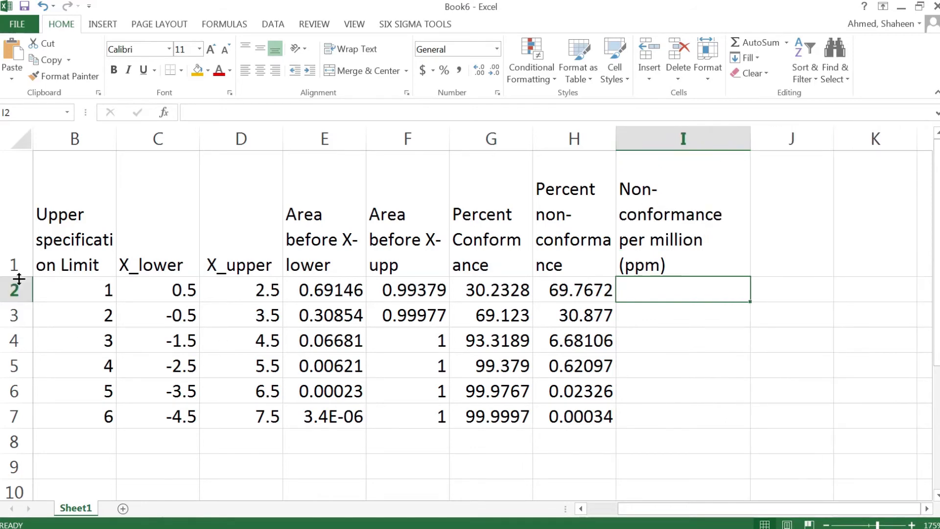
pyautogui.moveTo(15, 276); pyautogui.dragTo(17, 252)
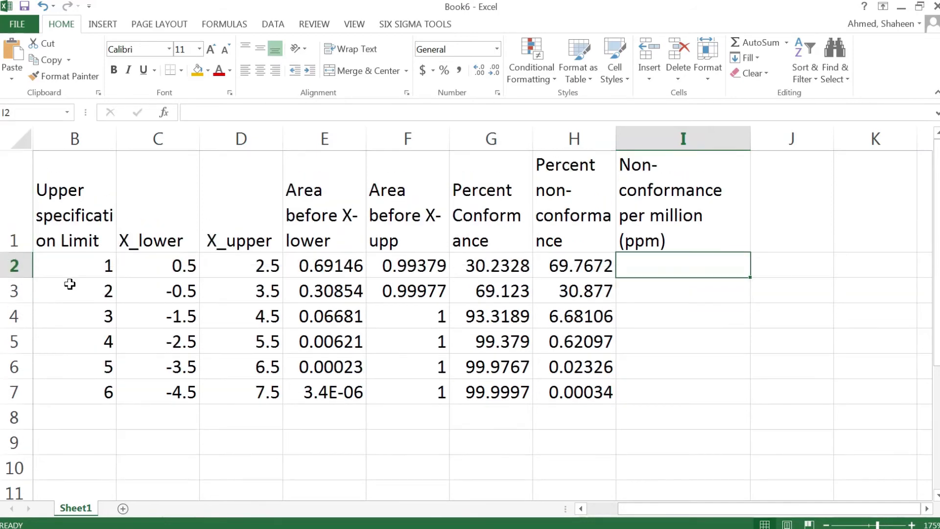
pyautogui.doubleClick(627, 191)
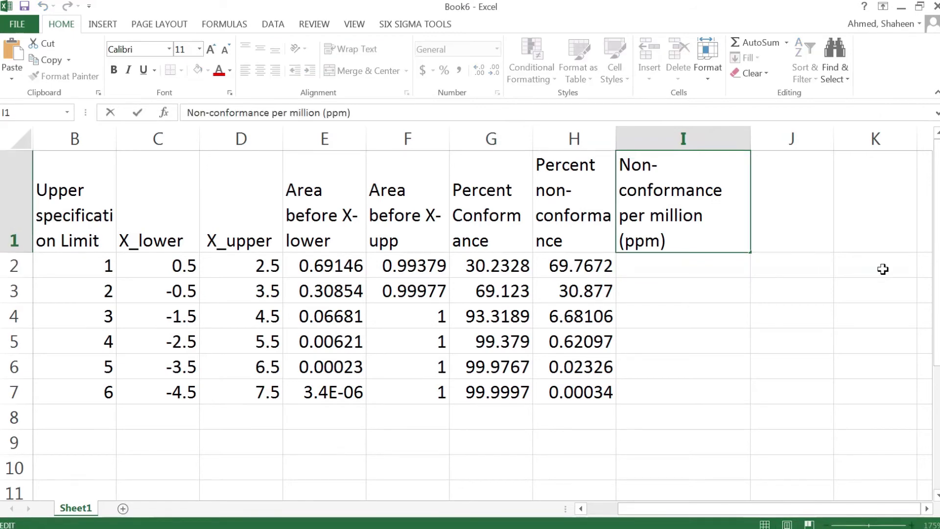
pyautogui.press('BackSpace')
pyautogui.press('BackSpace')
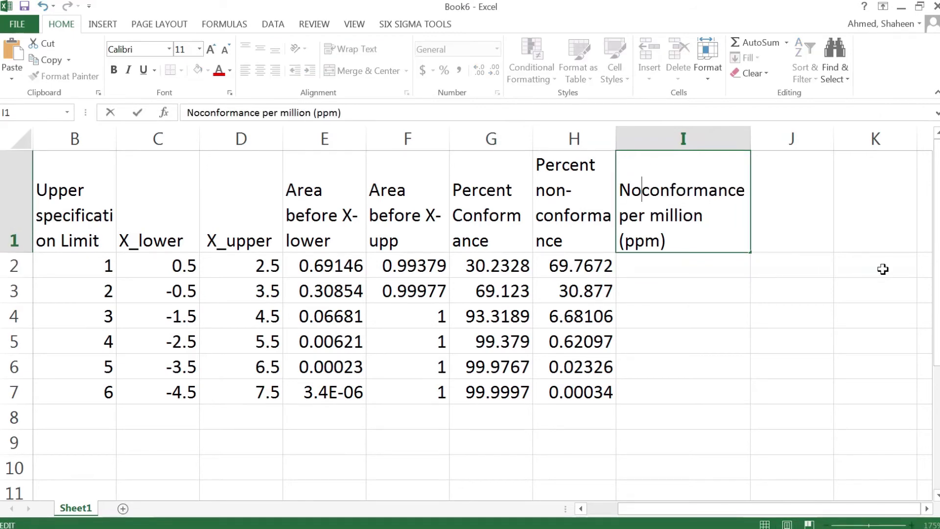
pyautogui.write('n')
pyautogui.click(70, 224)
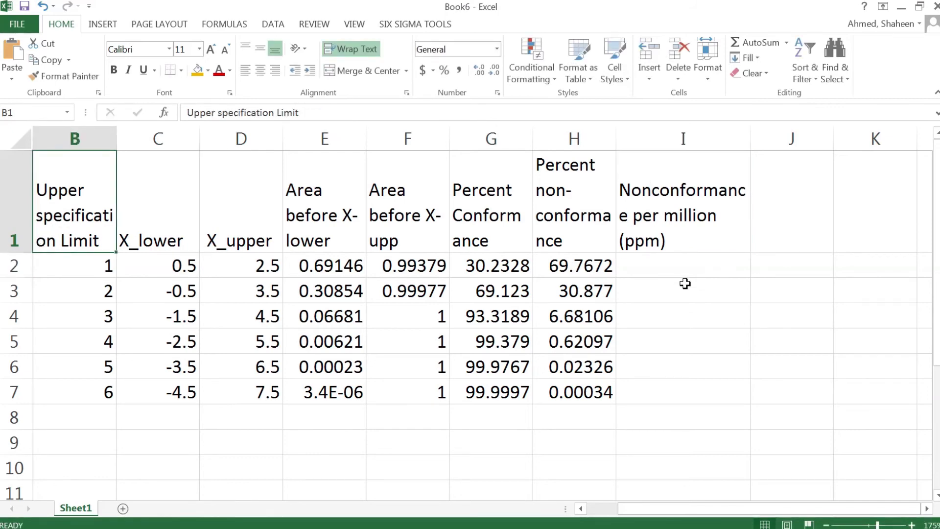
# Step: Enter =H2*10000 in I2 and fill it down through row 7
pyautogui.click(661, 266)
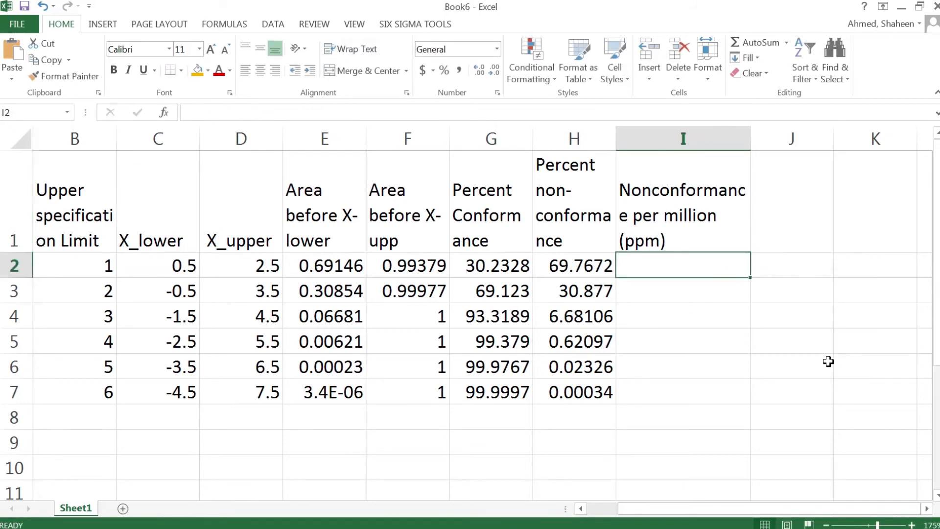
pyautogui.write('=')
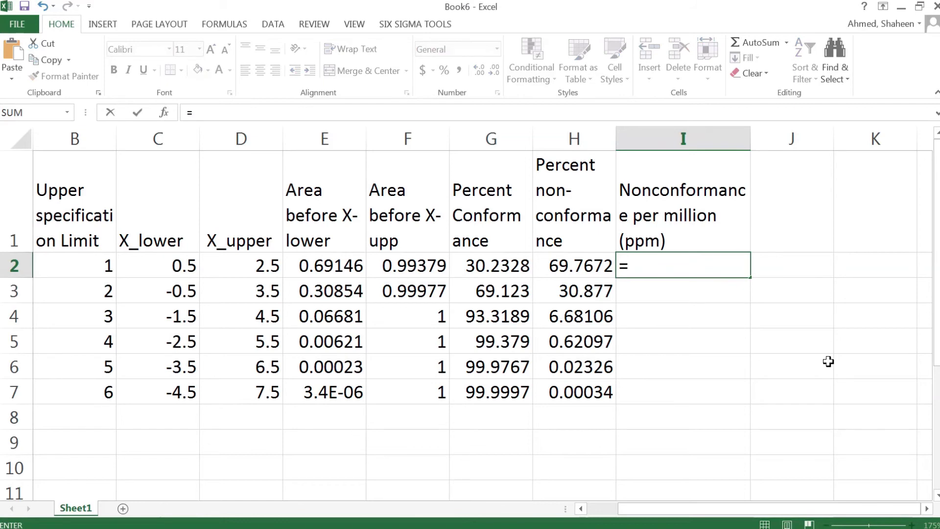
pyautogui.click(582, 266)
pyautogui.write('*1000')
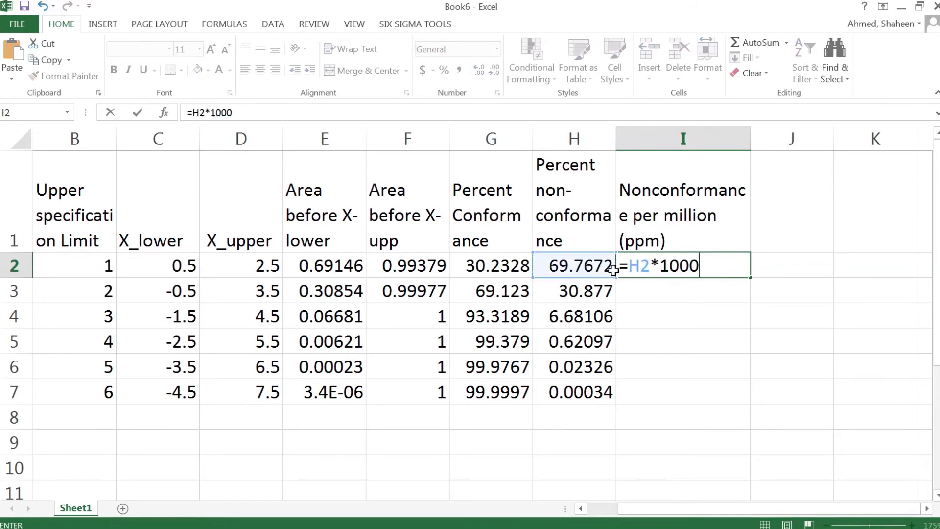
pyautogui.write('0')
pyautogui.press('Return')
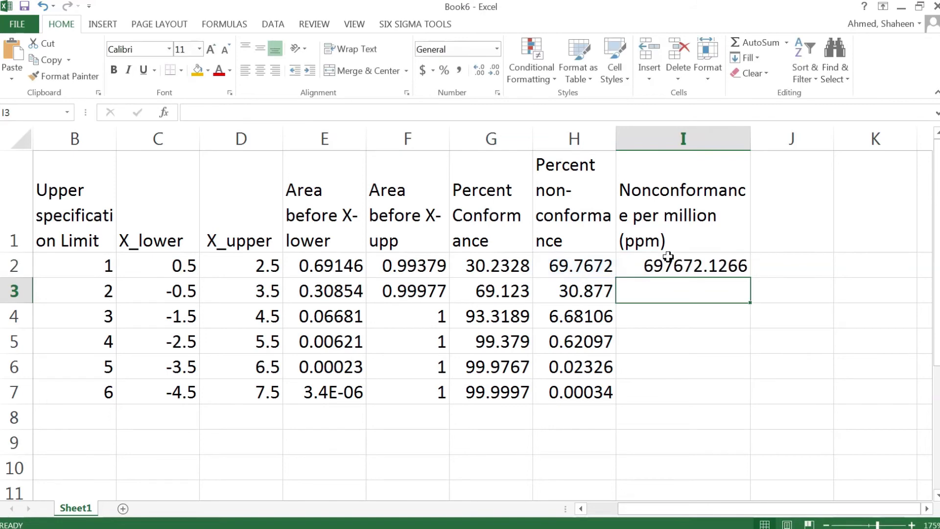
pyautogui.click(715, 265)
pyautogui.doubleClick(747, 277)
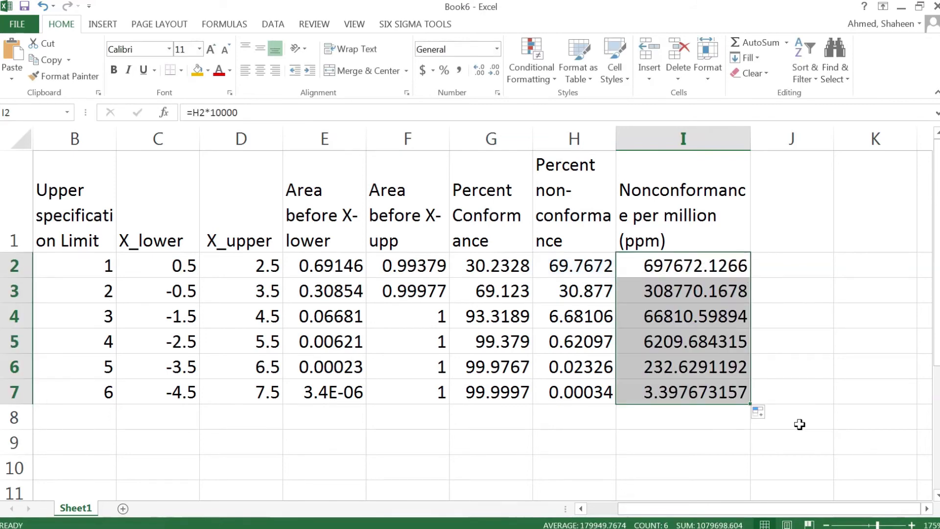
pyautogui.click(681, 393)
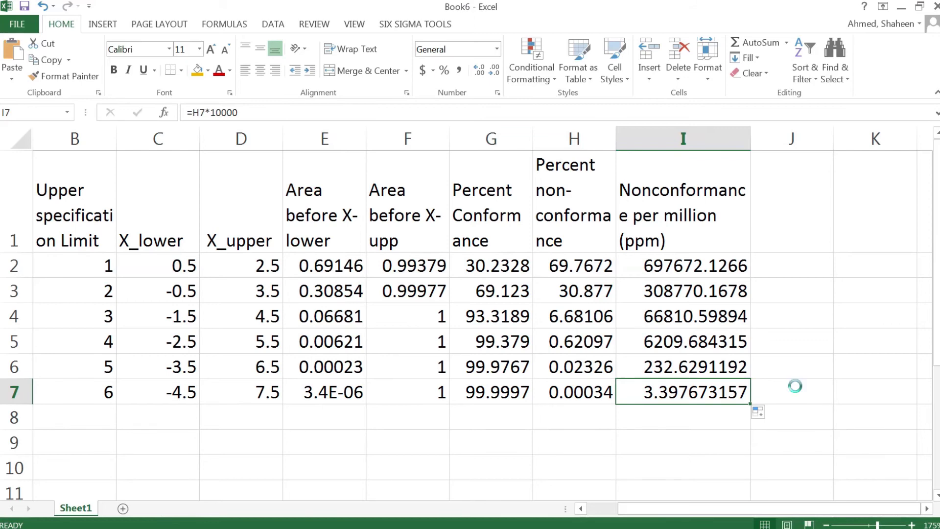
pyautogui.scroll(-1, 796, 386)
pyautogui.scroll(-1, 796, 385)
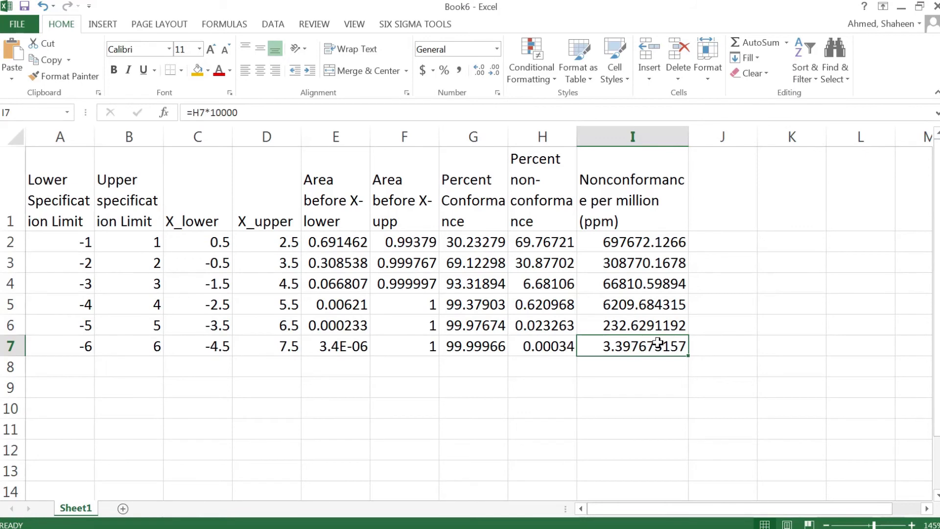
# Step: Type the header 'Process Capability, Cpk' into J1
pyautogui.click(742, 171)
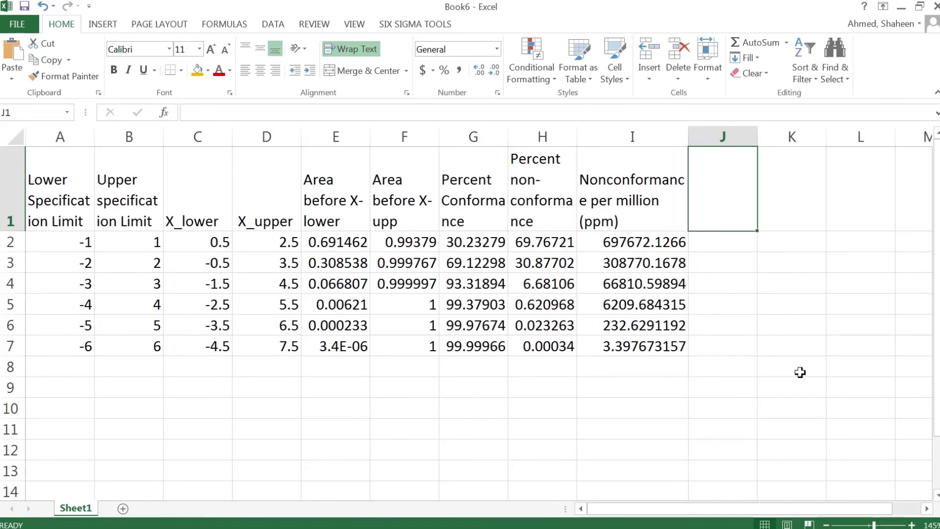
pyautogui.keyDown('ctrl'); pyautogui.scroll(-1, 800, 372); pyautogui.keyUp('ctrl')
pyautogui.write('Process')
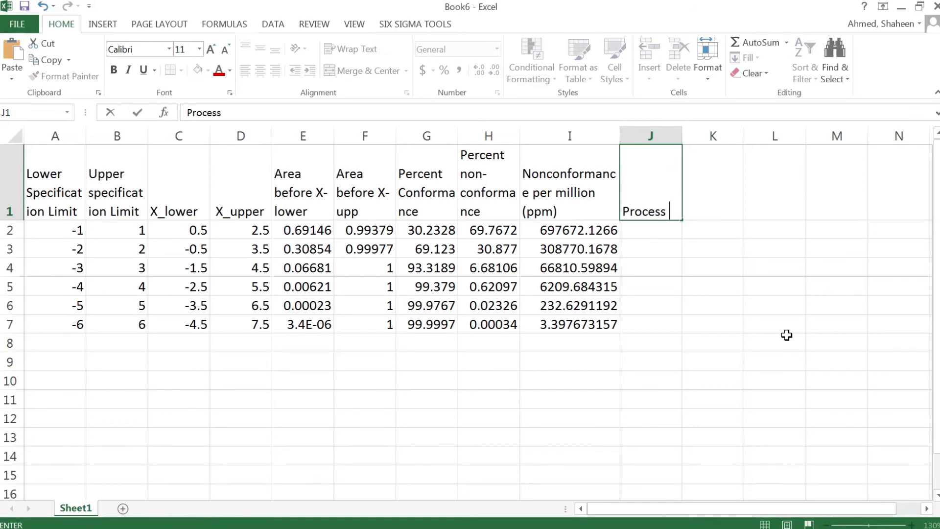
pyautogui.write(' Capability, Cp')
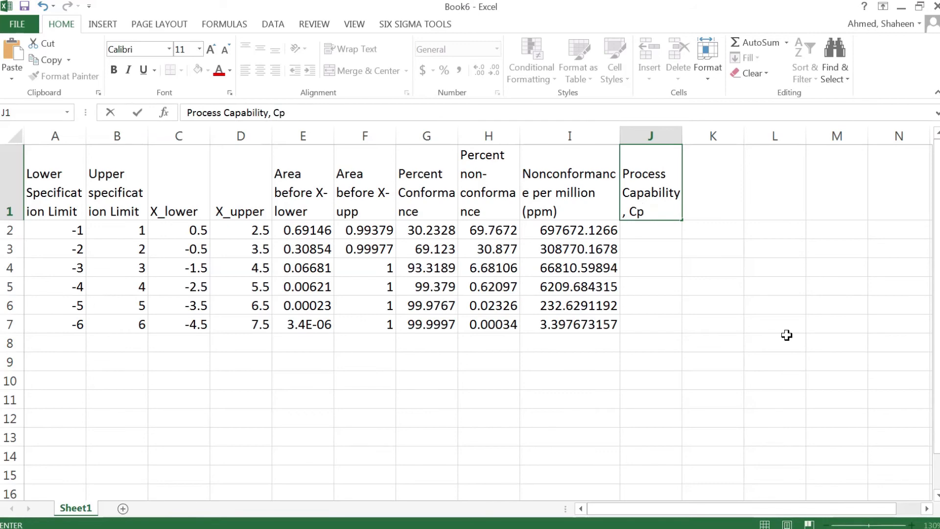
pyautogui.write('k')
pyautogui.press('Tab')
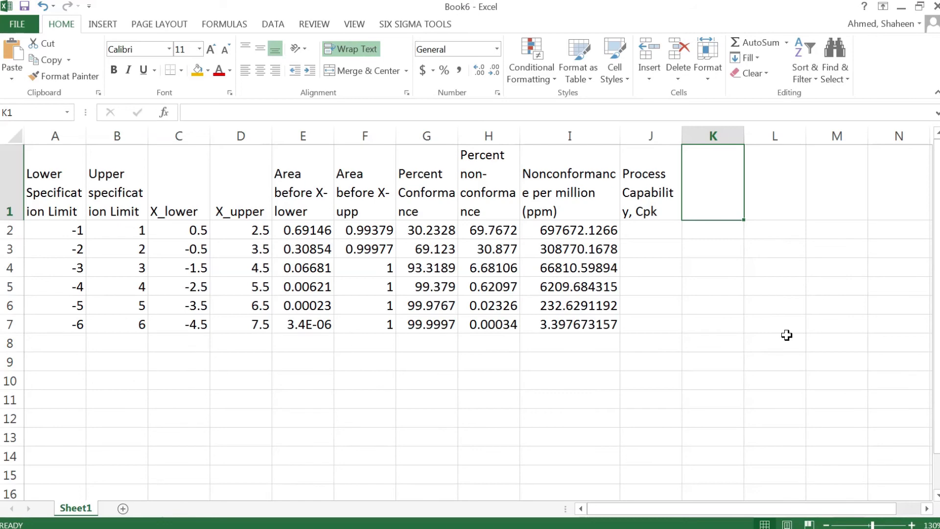
pyautogui.keyDown('ctrl'); pyautogui.scroll(-1, 786, 335); pyautogui.keyUp('ctrl')
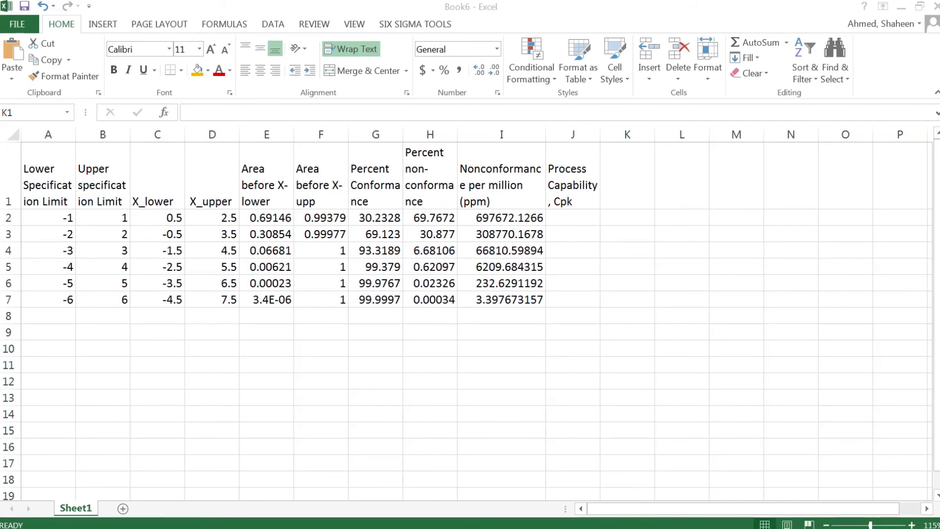
# Step: Paste the Cpu formula image at M1 and the Cpl formula image at M2
pyautogui.click(729, 178)
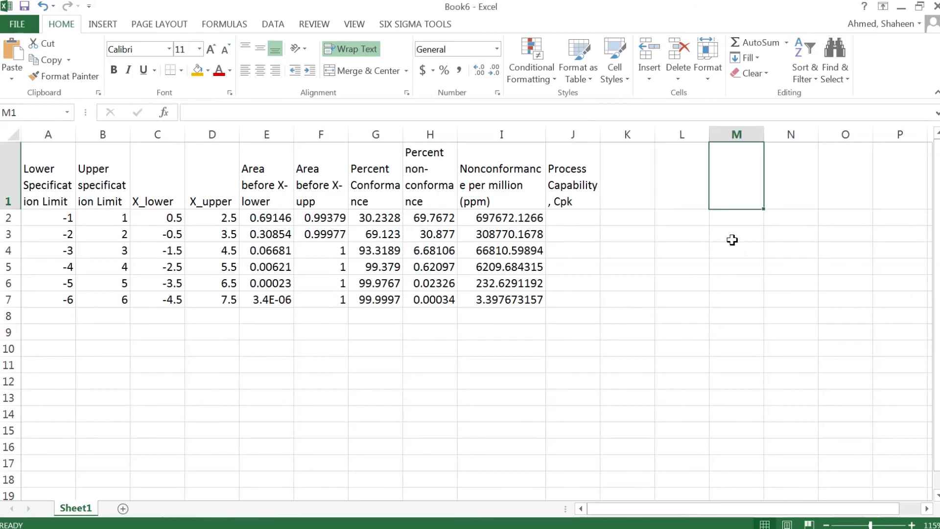
pyautogui.hotkey('ctrl', 'v')
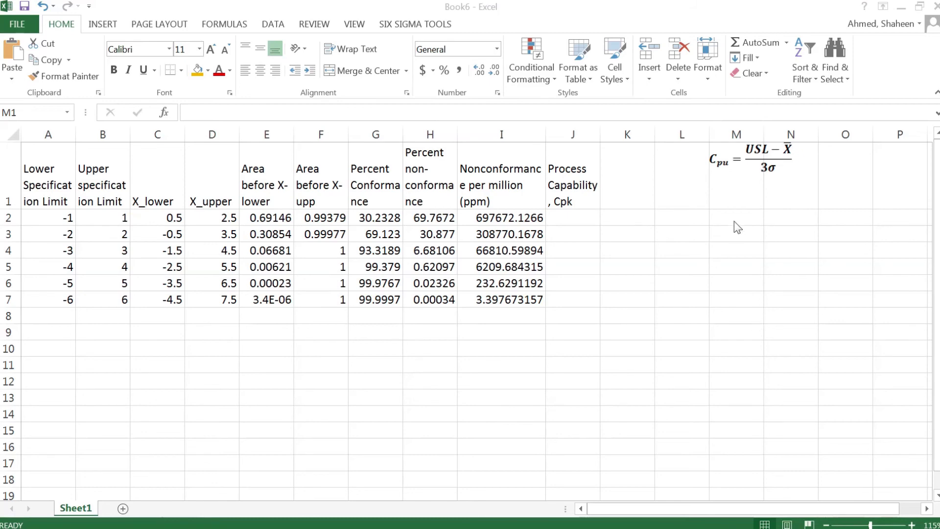
pyautogui.moveTo(733, 212)
pyautogui.mouseDown()
pyautogui.moveTo(732, 227)
pyautogui.moveTo(745, 223)
pyautogui.mouseUp()
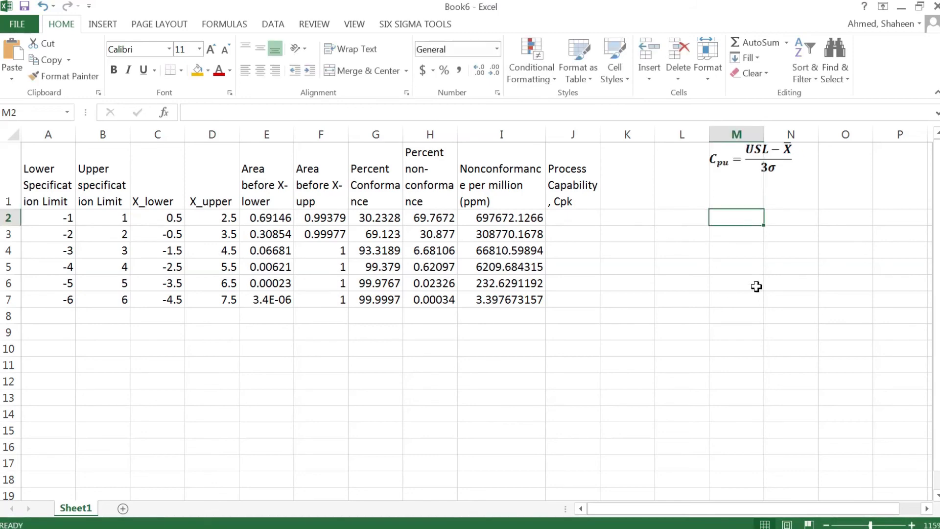
pyautogui.hotkey('ctrl', 'v')
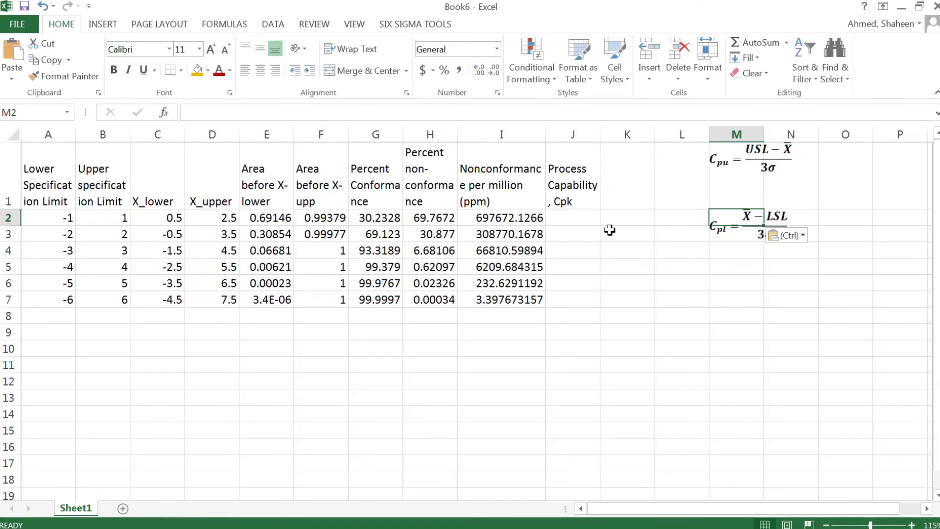
# Step: Type the headers Cpu in K1 and Cpl in L1
pyautogui.click(620, 188)
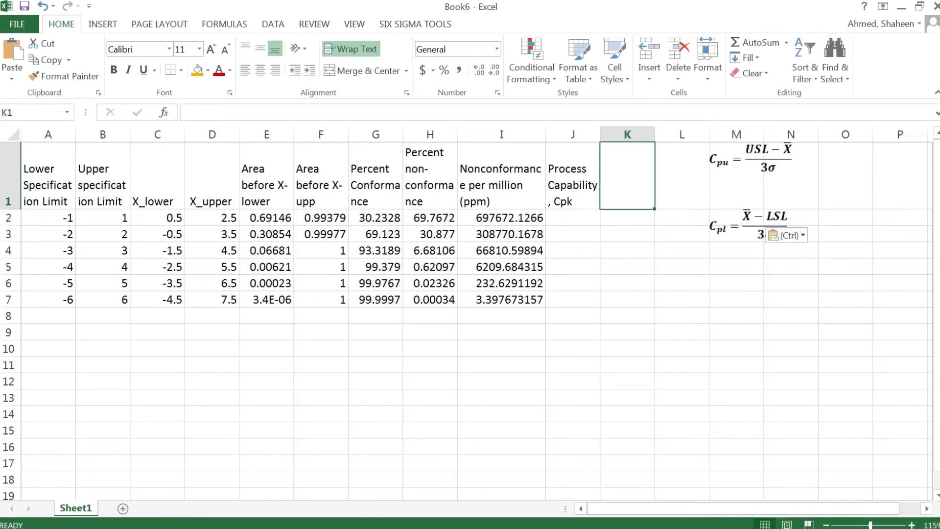
pyautogui.write('Cpu')
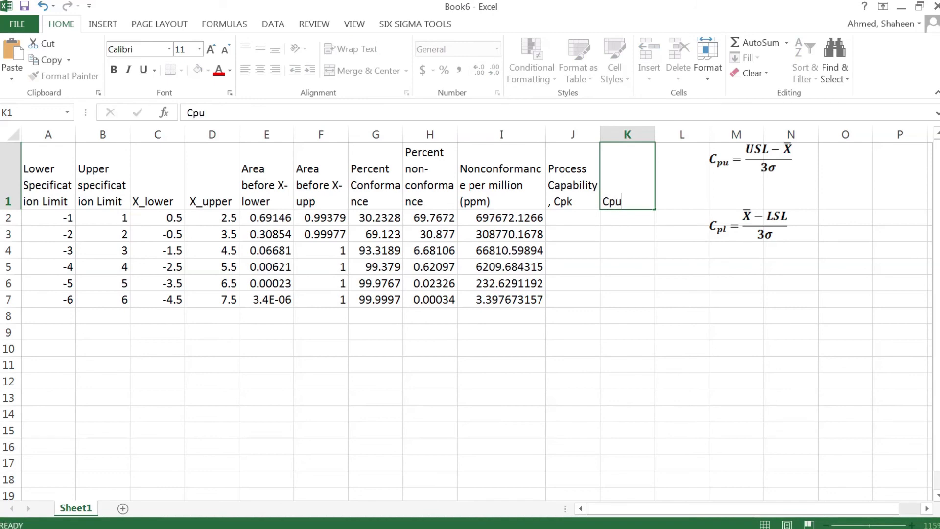
pyautogui.press('Tab')
pyautogui.write('Cpl')
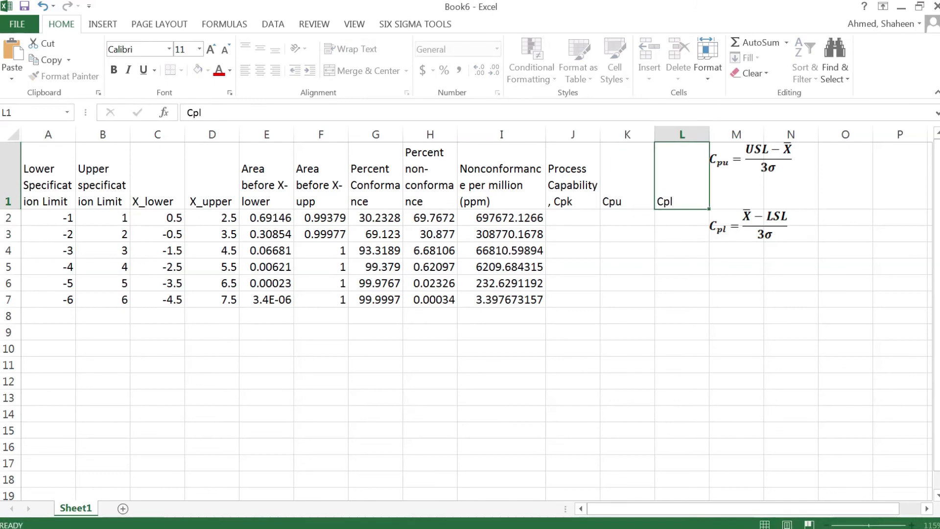
pyautogui.press('Return')
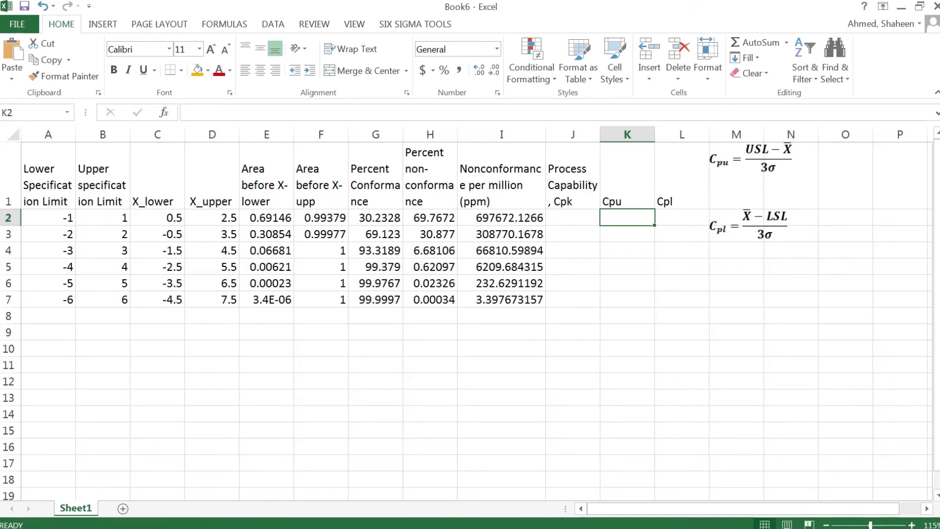
# Step: Enter =(A2-1.5)/3 in K2, giving -0.83333
pyautogui.write('=')
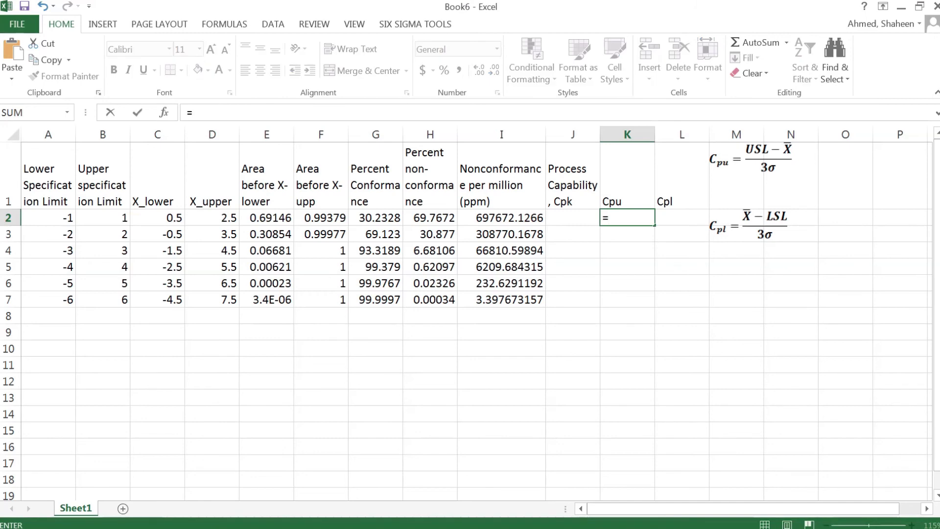
pyautogui.write('(')
pyautogui.click(59, 218)
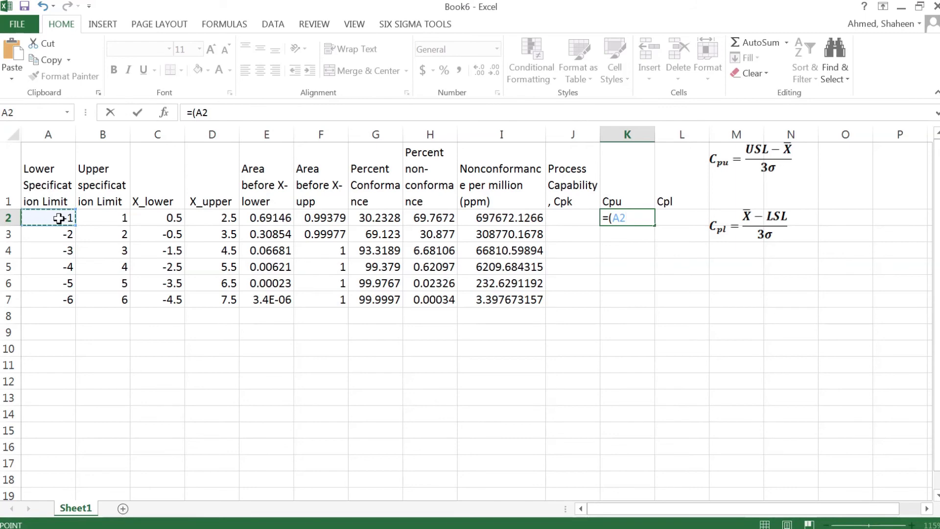
pyautogui.write('-')
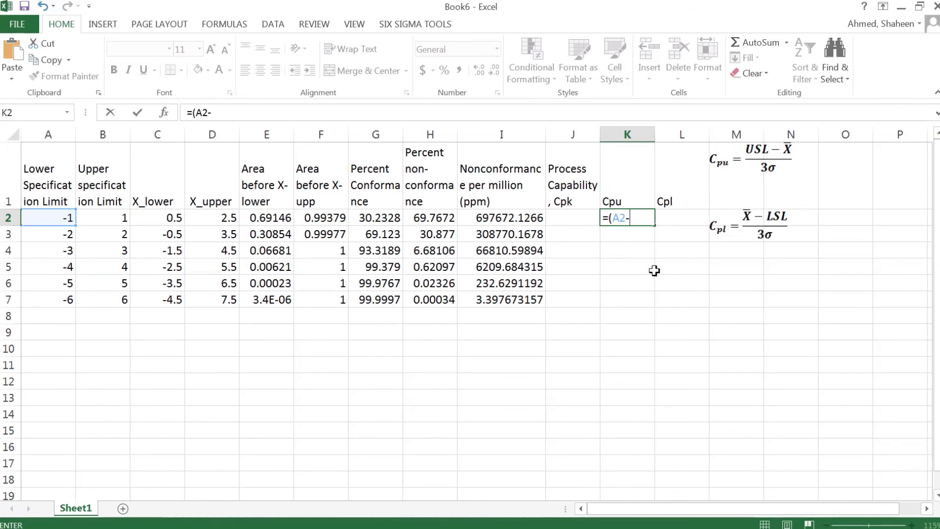
pyautogui.write('1.5)/3')
pyautogui.press('Return')
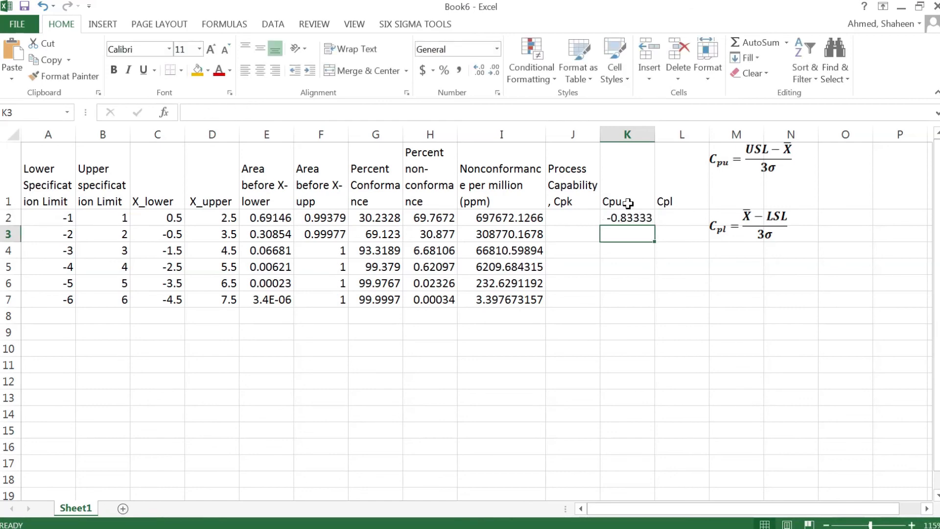
# Step: Copy the K2 formula across to L2 as =(B2-1.5)/3, giving -0.16667
pyautogui.click(636, 216)
pyautogui.moveTo(654, 226); pyautogui.dragTo(696, 225)
pyautogui.doubleClick(692, 218)
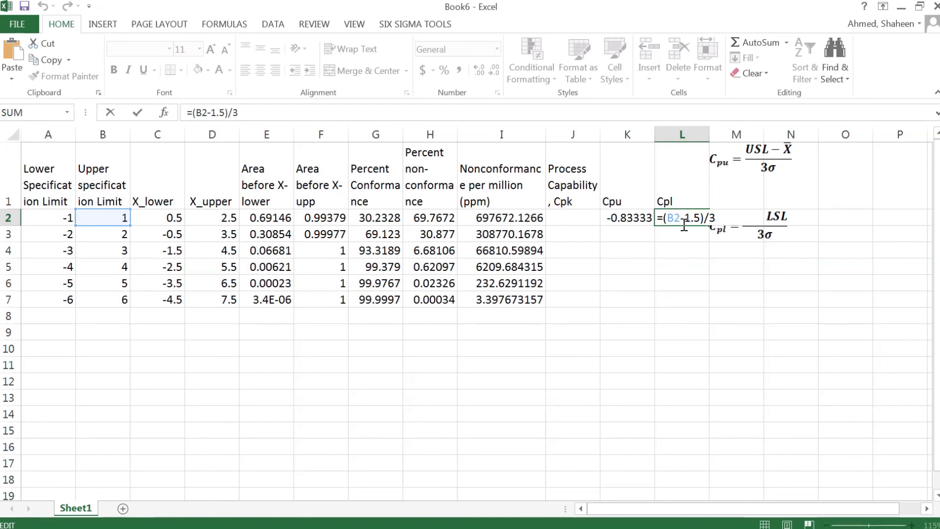
pyautogui.hotkey('ctrl', 'Return')
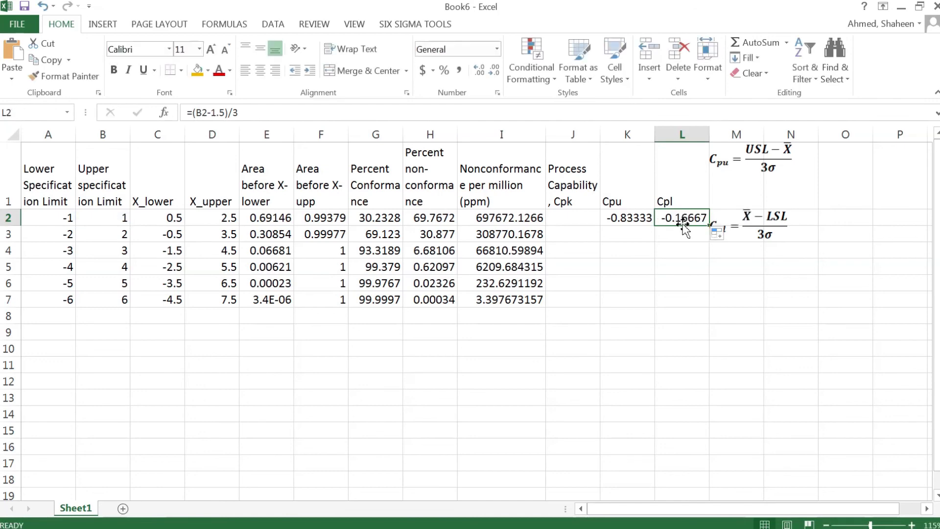
pyautogui.doubleClick(634, 201)
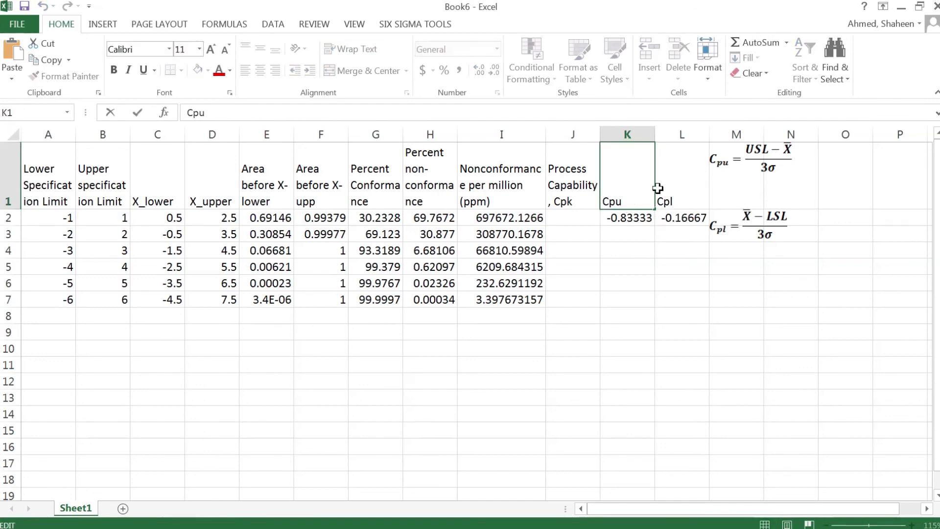
# Step: Swap the headers so K1 reads Cpl and L1 reads Cpu
pyautogui.press('BackSpace')
pyautogui.write('l')
pyautogui.doubleClick(698, 201)
pyautogui.press('BackSpace')
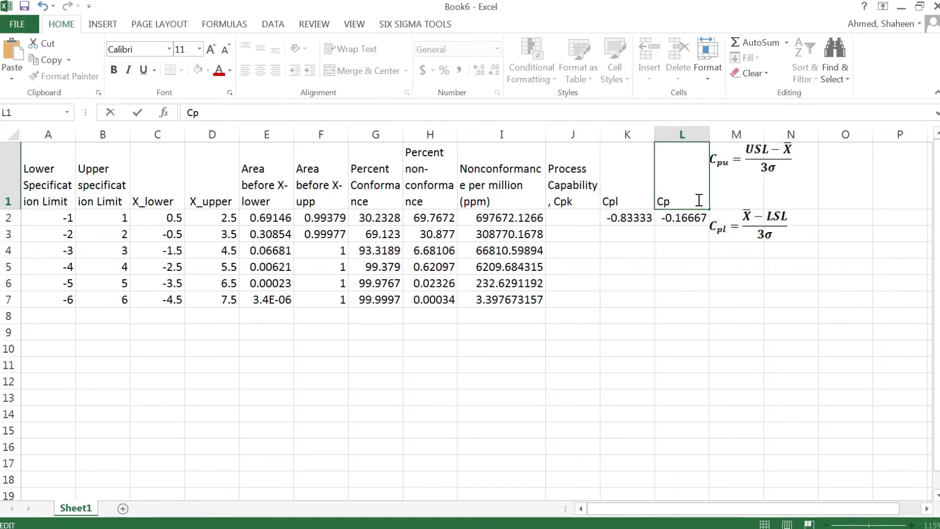
pyautogui.press('Return')
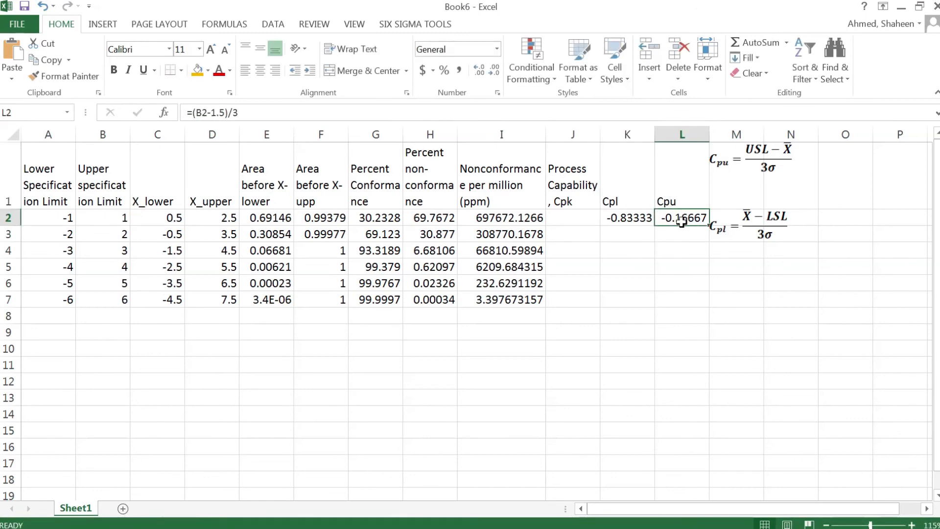
# Step: Change the K2 formula to =(1.5-A2)/3, leaving L2 unchanged
pyautogui.doubleClick(686, 219)
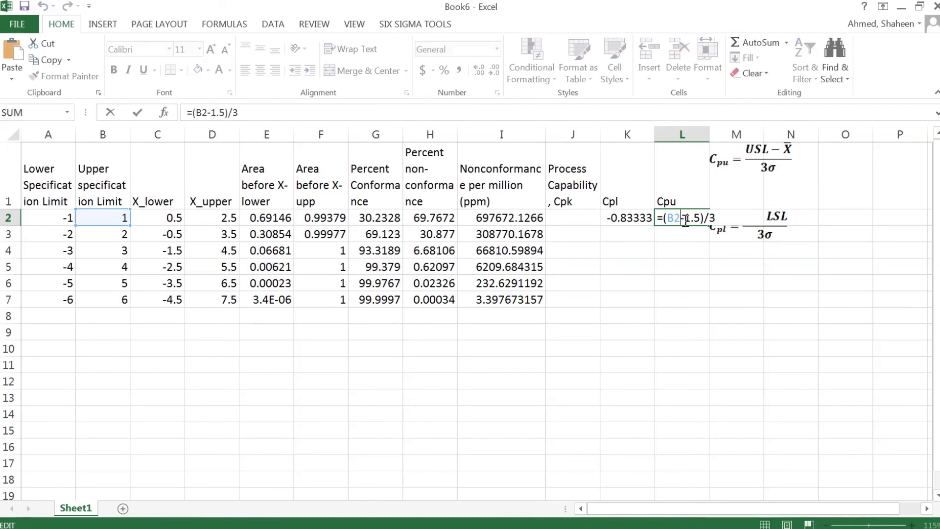
pyautogui.press('Escape')
pyautogui.doubleClick(632, 218)
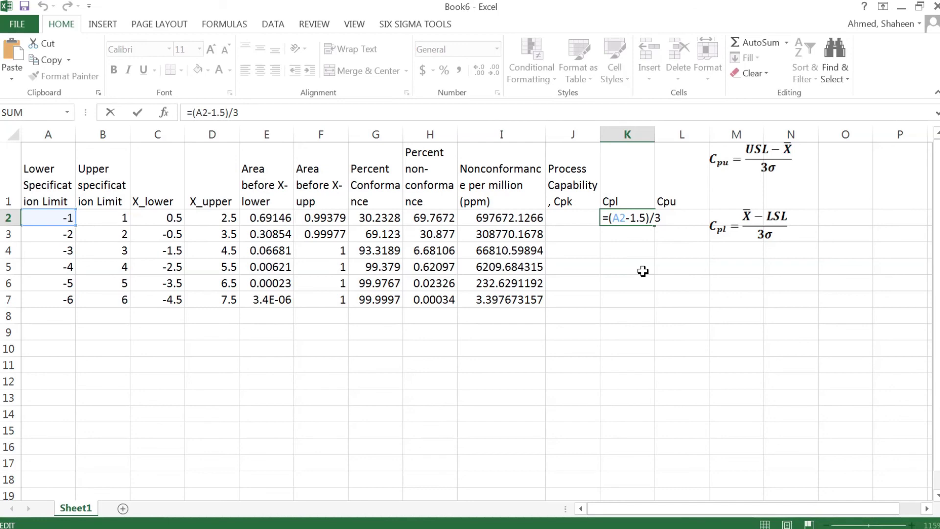
pyautogui.moveTo(646, 217); pyautogui.dragTo(616, 217)
pyautogui.write('1.5-')
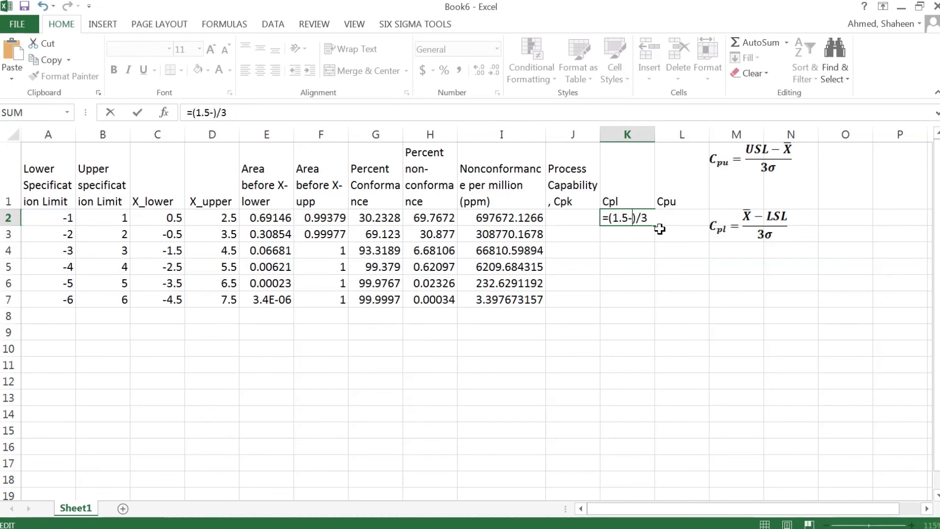
pyautogui.click(68, 222)
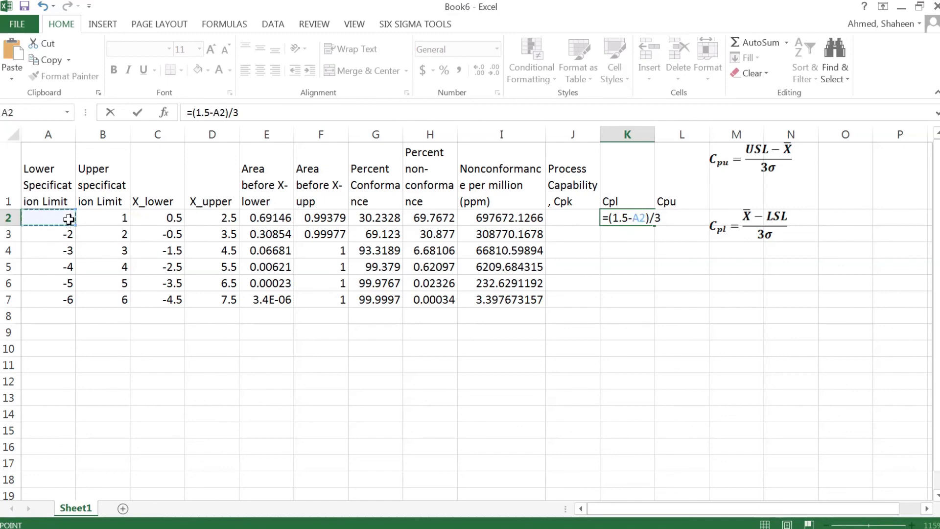
pyautogui.press('Return')
pyautogui.doubleClick(669, 218)
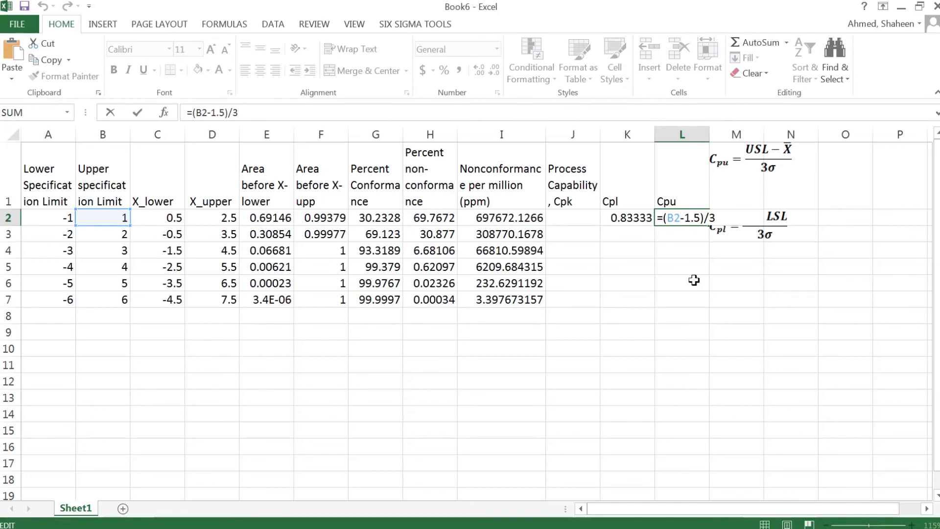
pyautogui.press('Return')
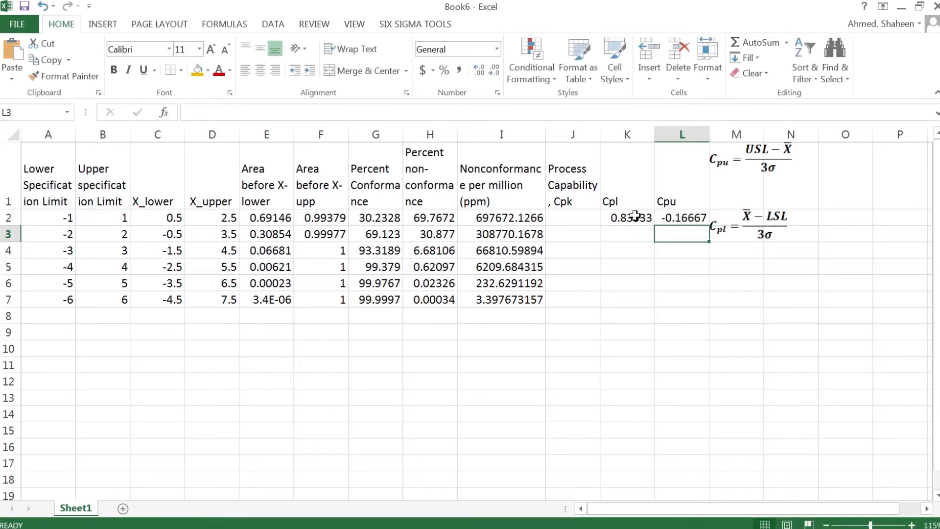
# Step: Fill the K2:L2 formulas down through row 7, ending at 2.5 and 1.5
pyautogui.moveTo(634, 217); pyautogui.dragTo(690, 218)
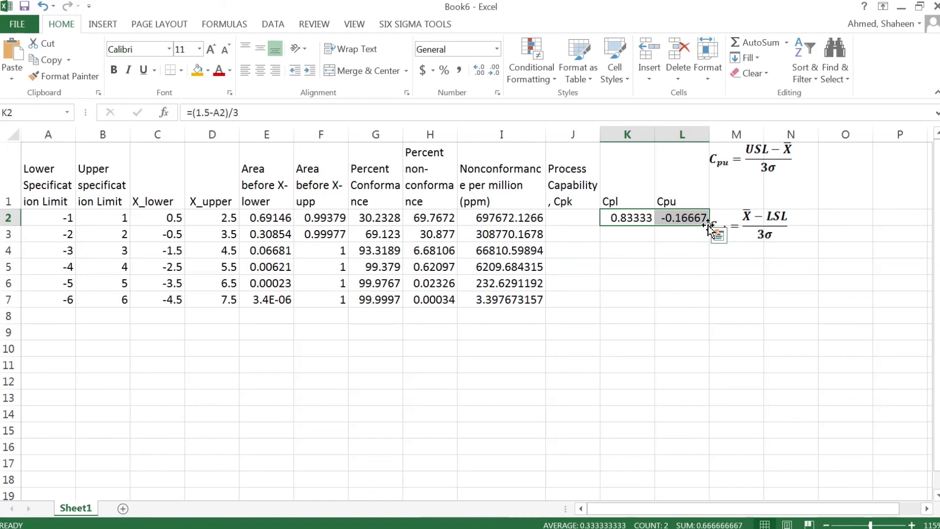
pyautogui.moveTo(711, 221); pyautogui.dragTo(750, 222)
pyautogui.moveTo(616, 219); pyautogui.dragTo(697, 218)
pyautogui.doubleClick(708, 224)
# Step: Fill J2:J7 with =MIN(K2:L2) and stack the Cpl formula image under the Cpu image
pyautogui.click(574, 217)
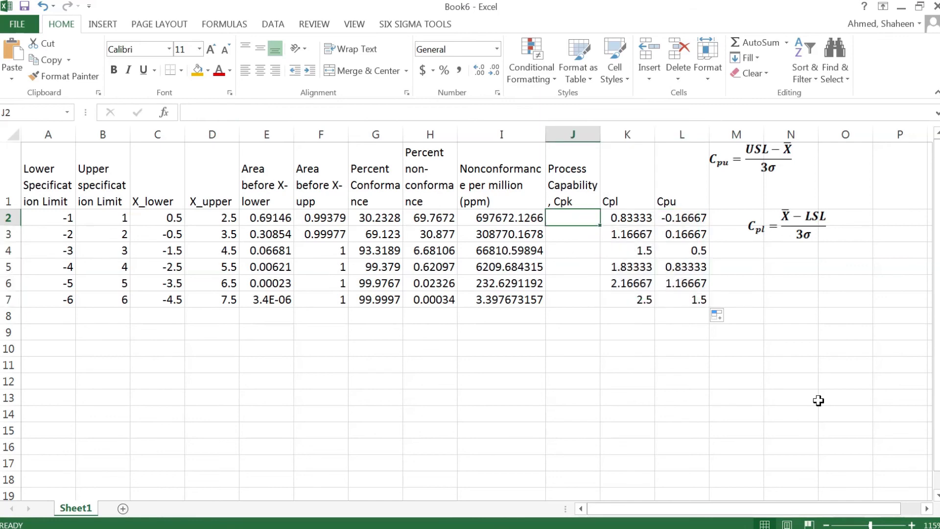
pyautogui.write('=mi')
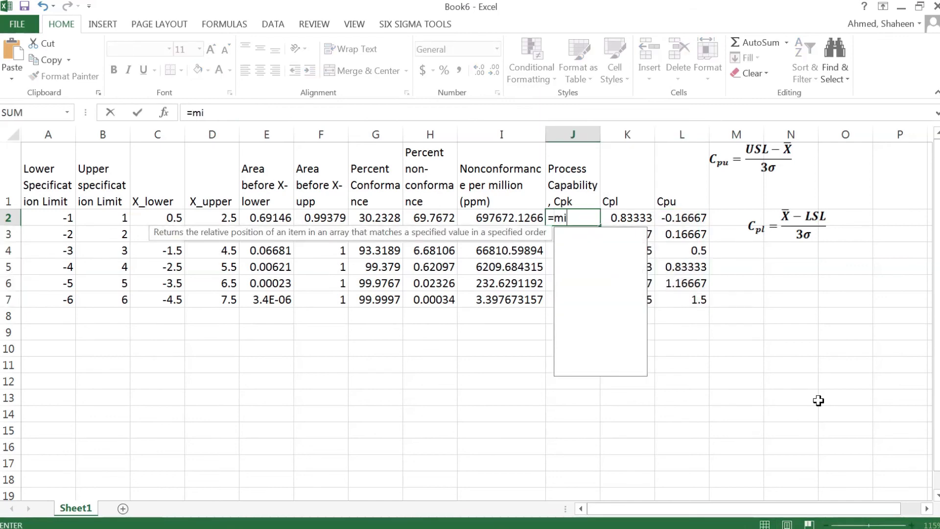
pyautogui.write('n(')
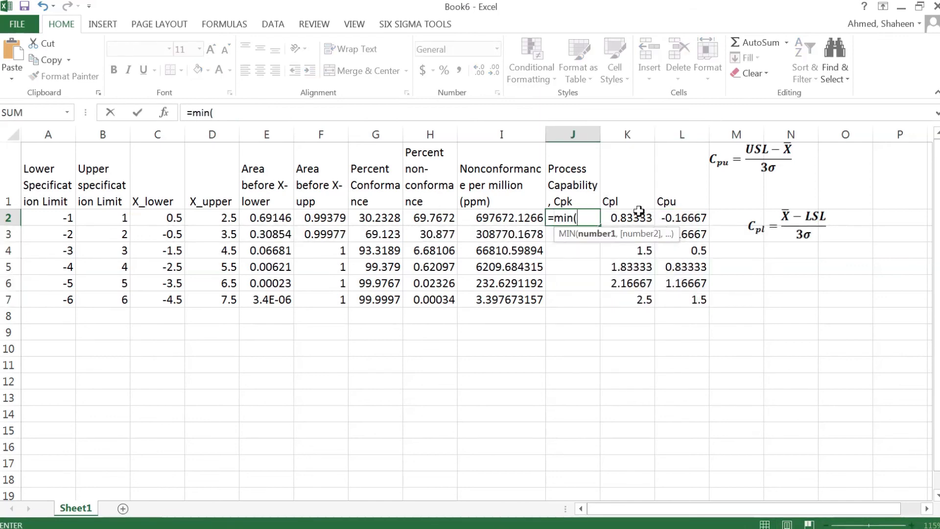
pyautogui.click(642, 214)
pyautogui.moveTo(655, 214); pyautogui.dragTo(683, 218)
pyautogui.press('Return')
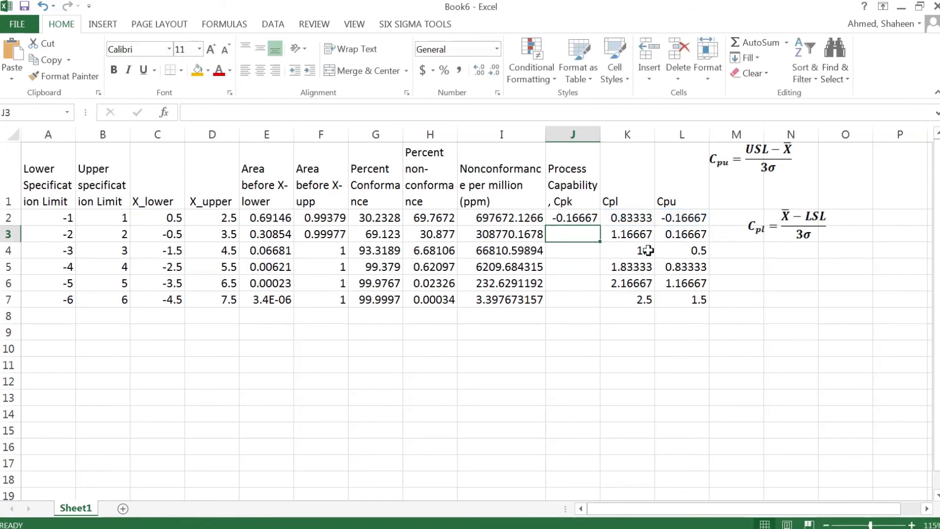
pyautogui.click(571, 212)
pyautogui.moveTo(599, 225); pyautogui.dragTo(592, 301)
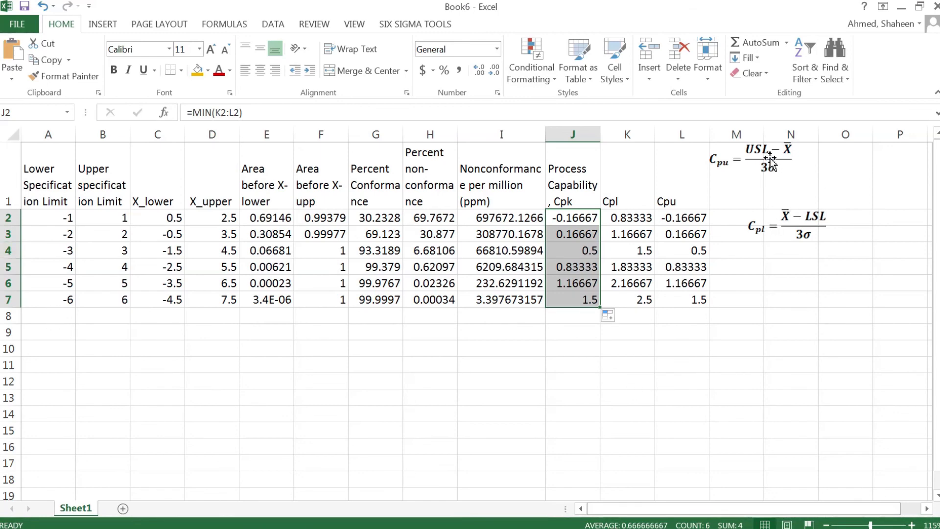
pyautogui.moveTo(769, 158); pyautogui.dragTo(771, 170)
pyautogui.moveTo(784, 229); pyautogui.dragTo(750, 222)
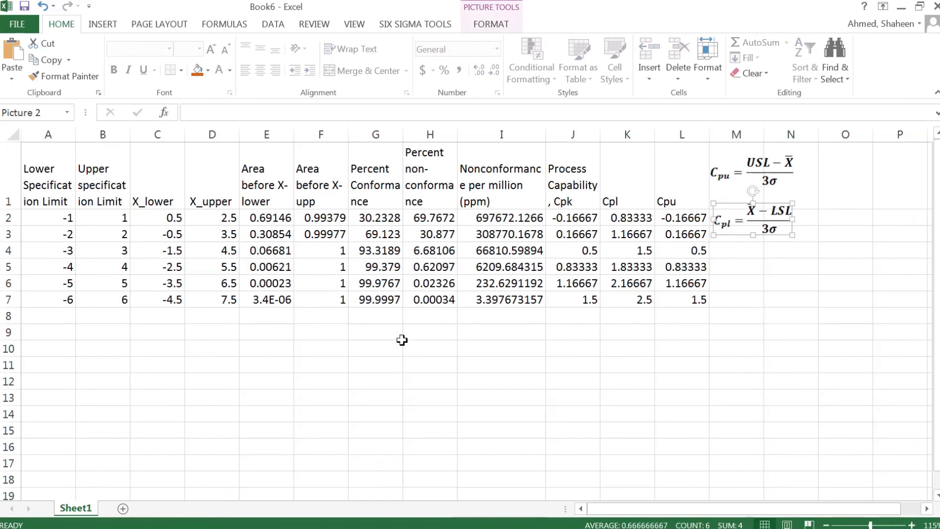
# Step: Rename Sheet1 to Off-CenteredProcessCapability
pyautogui.click(48, 332)
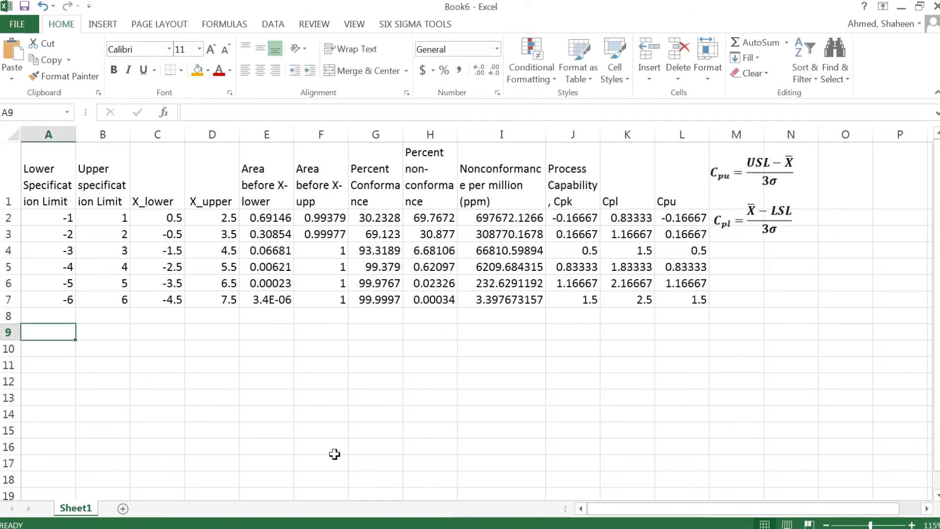
pyautogui.doubleClick(76, 509)
pyautogui.write('Off')
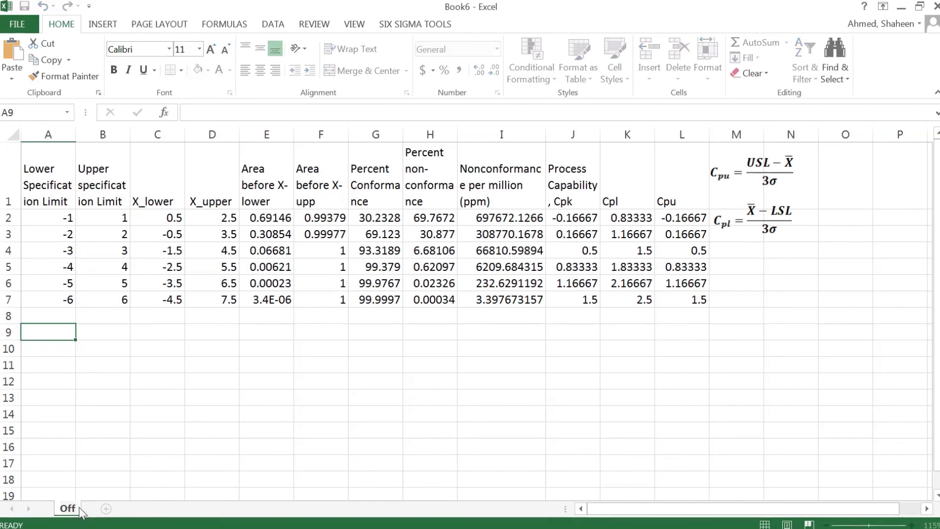
pyautogui.write('-Cent')
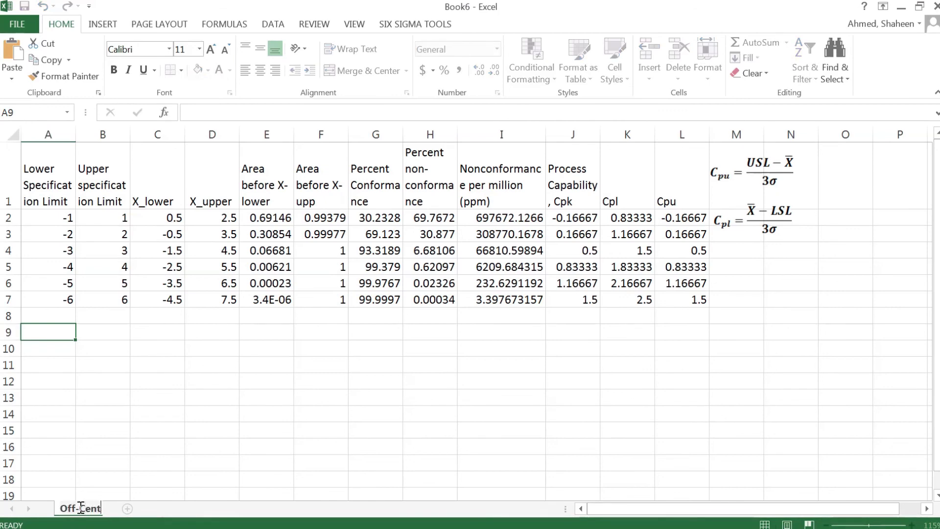
pyautogui.write('eredProcessCapability')
pyautogui.press('Return')
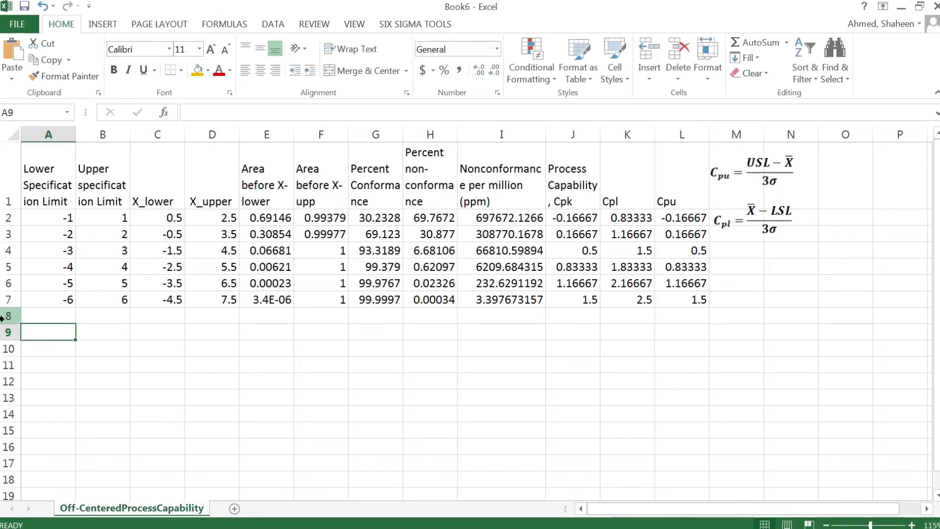
# Step: Type the title 'Off-Centered Process Capability' in A9
pyautogui.write('Off-Cen')
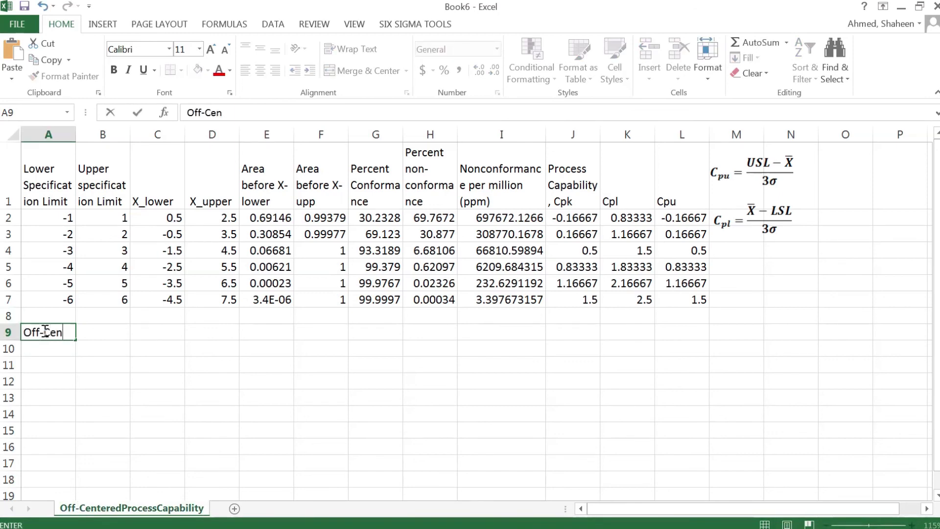
pyautogui.write('tered Proc')
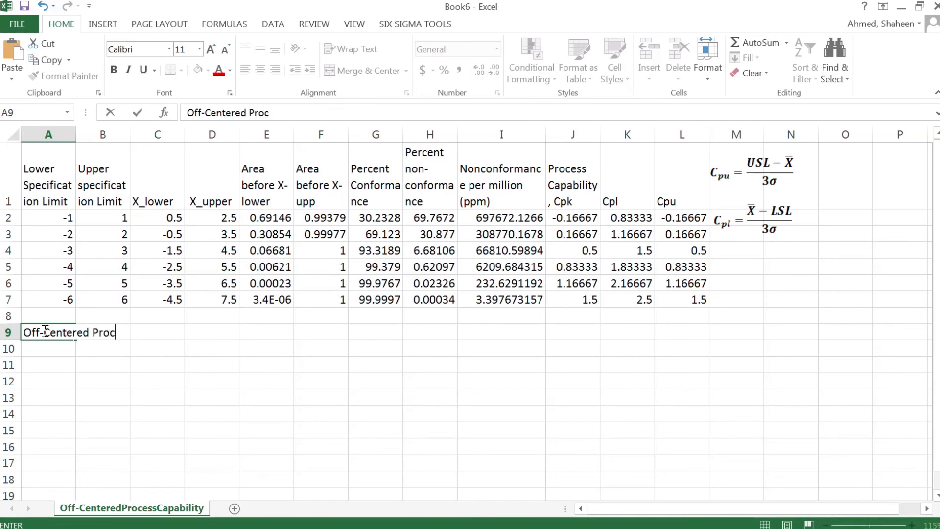
pyautogui.write('ess Capa')
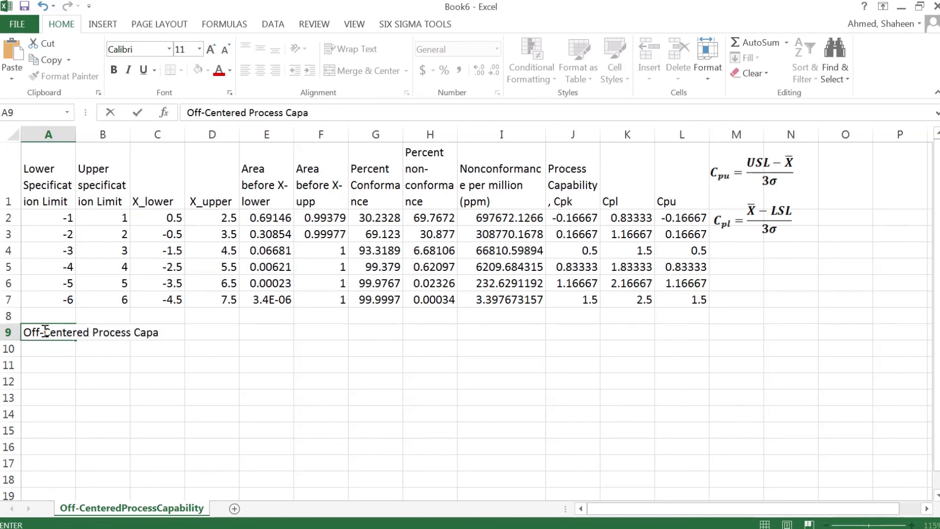
pyautogui.write('bility')
pyautogui.press('Return')
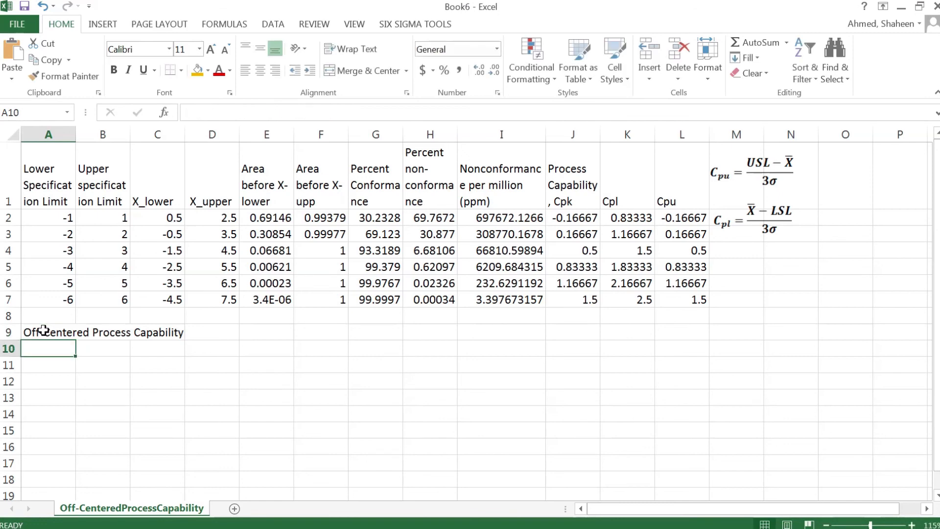